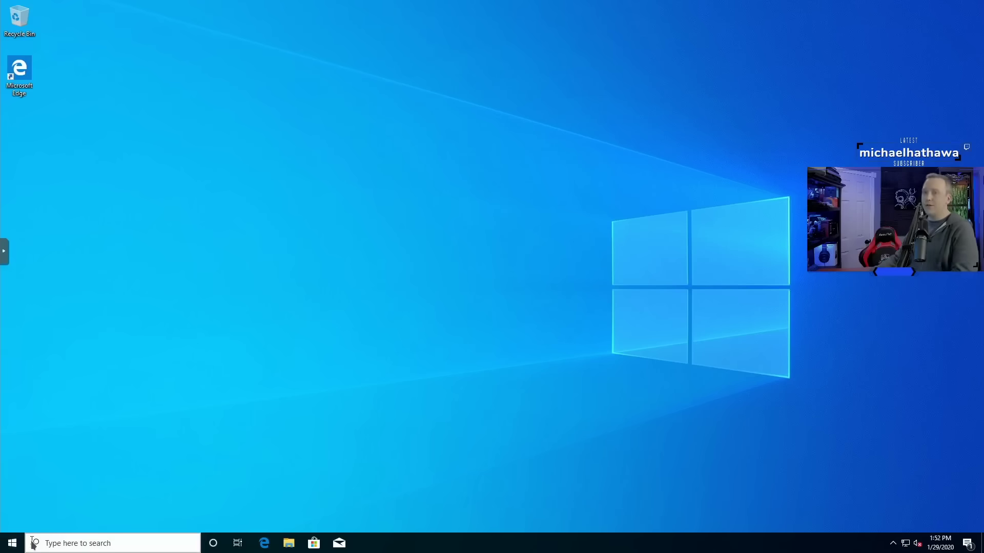
- Look over the Accounts page in Windows Settings, then close Settings
click(12, 543)
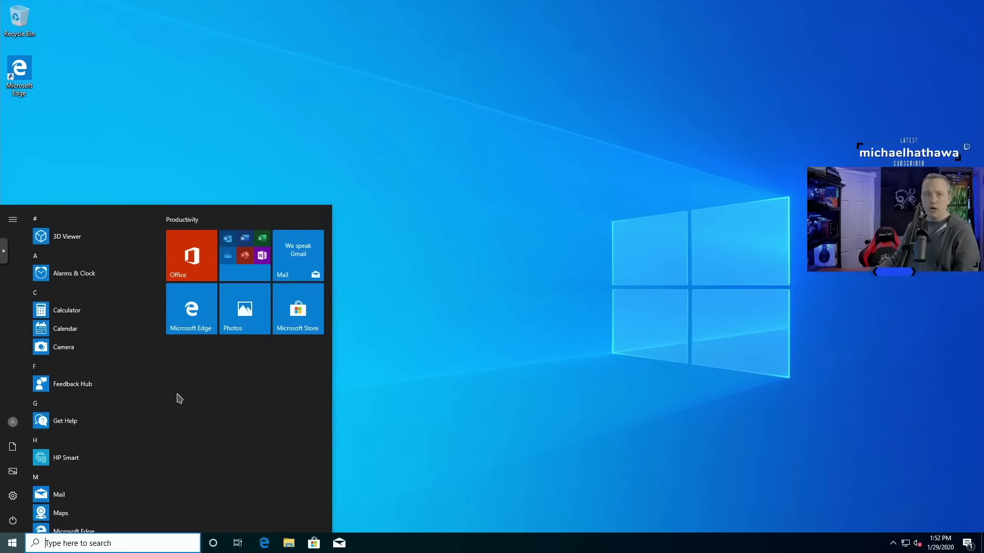
click(14, 497)
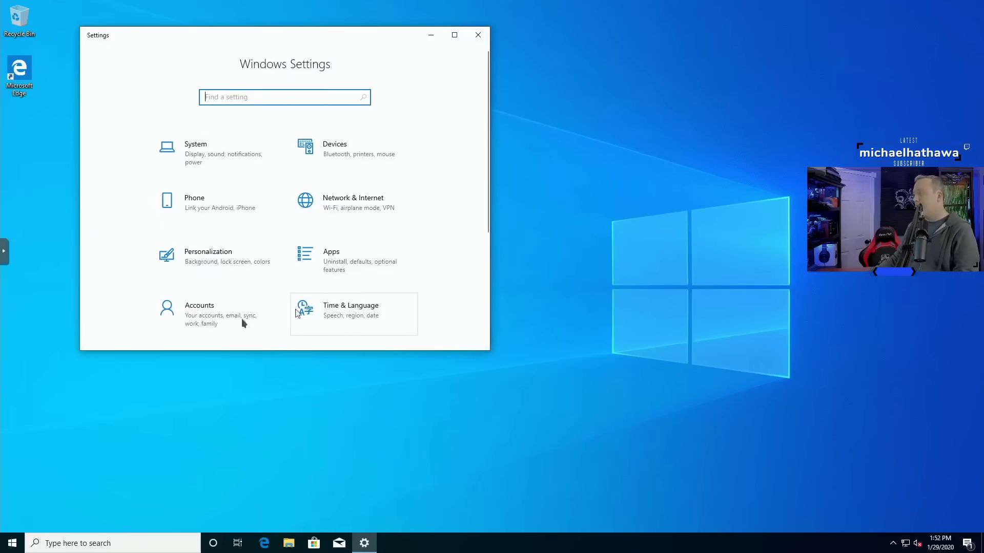
click(199, 314)
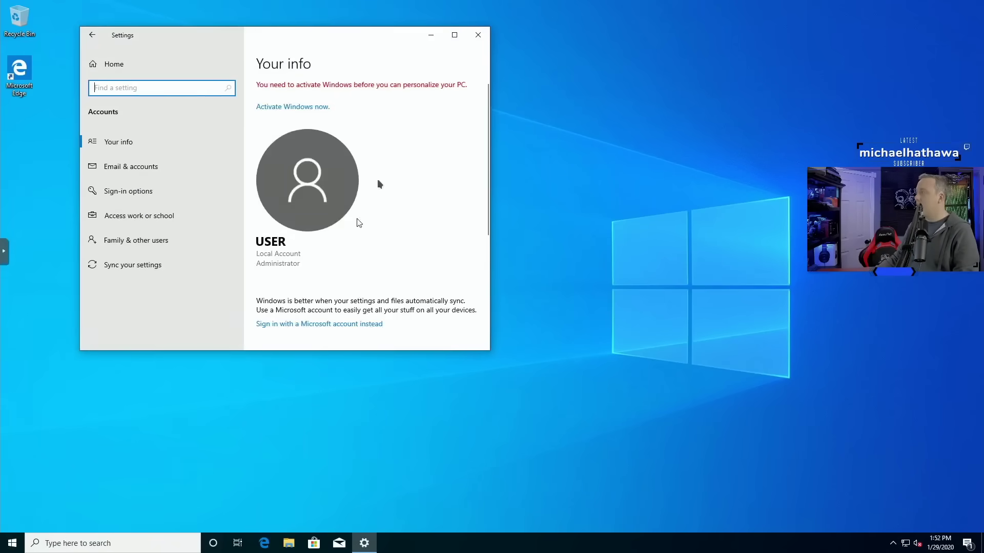
scroll(400, 205, down, 2)
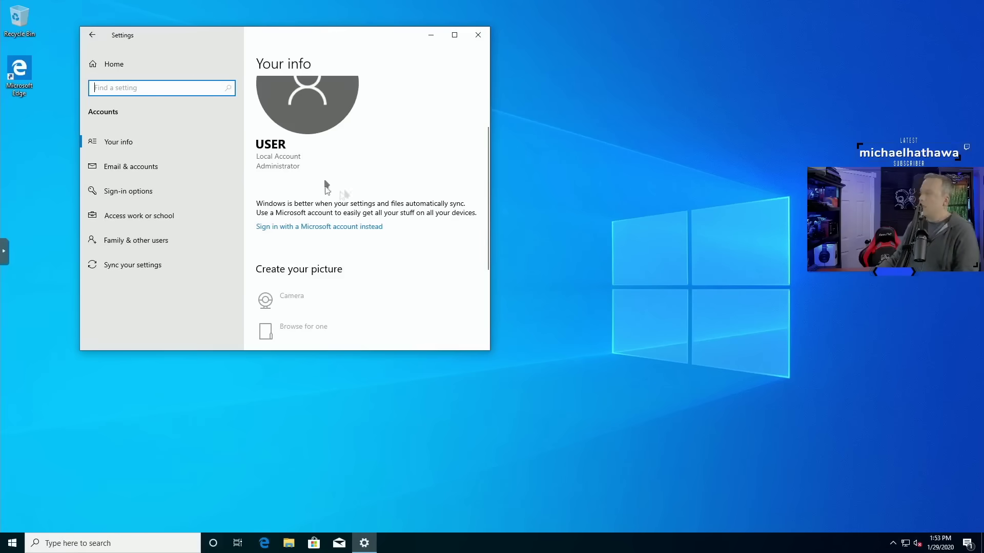
click(478, 35)
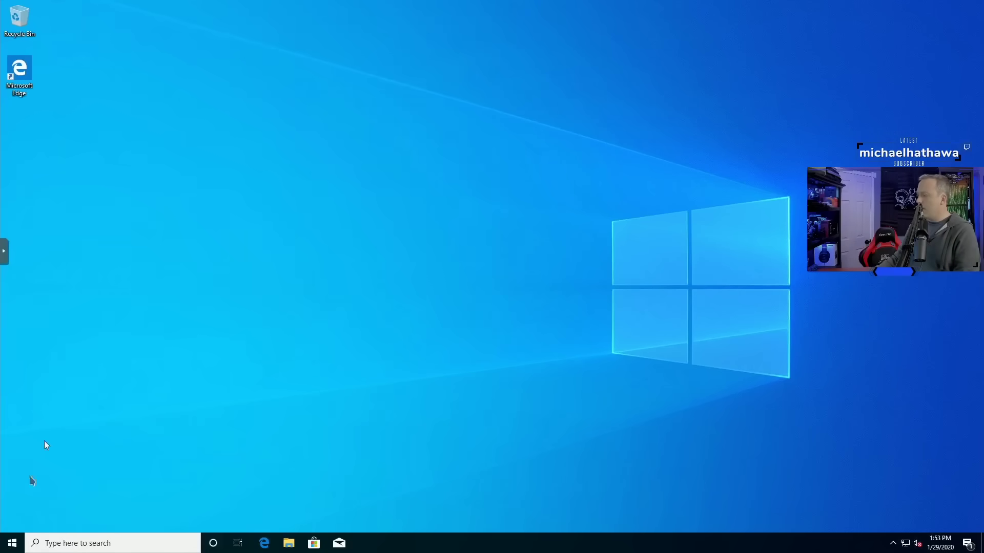
click(12, 543)
click(12, 497)
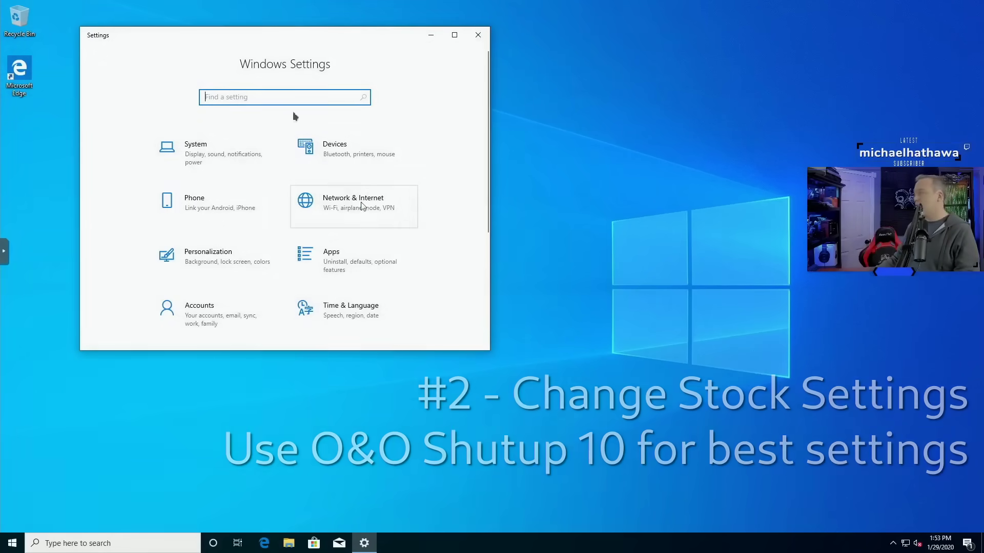
click(478, 35)
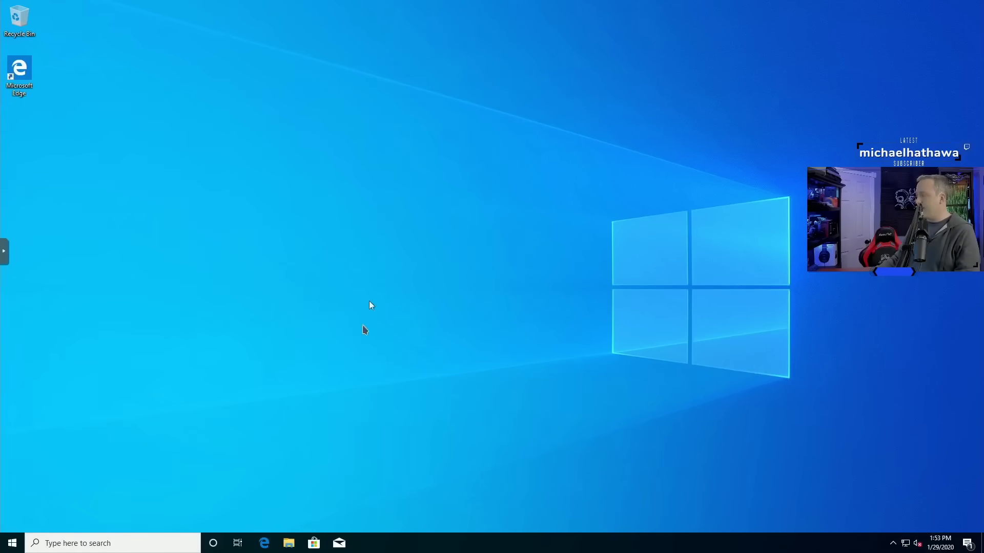
- Search Edge for 'donwload o and o shutup' and download ShutUp10 from the official oo-software.com page
click(265, 545)
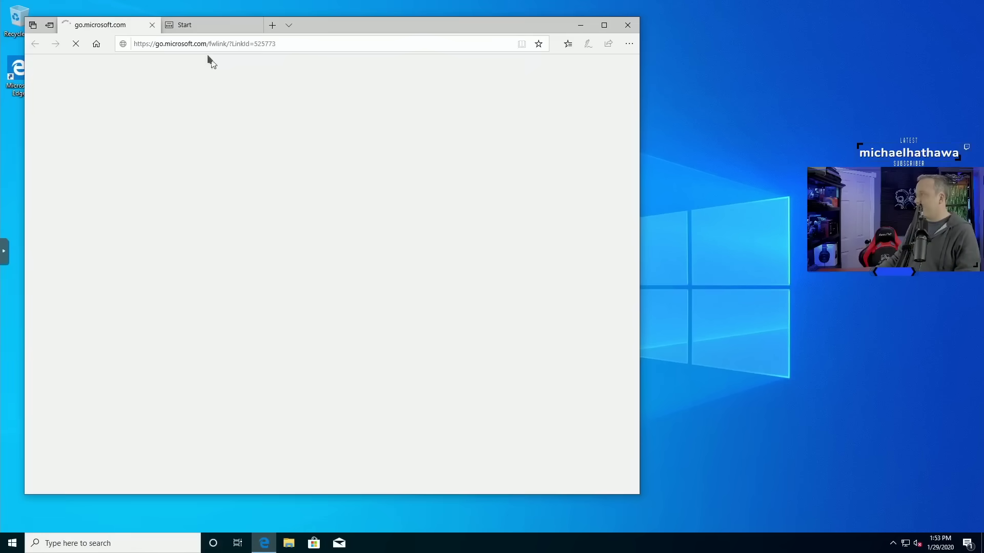
click(195, 44)
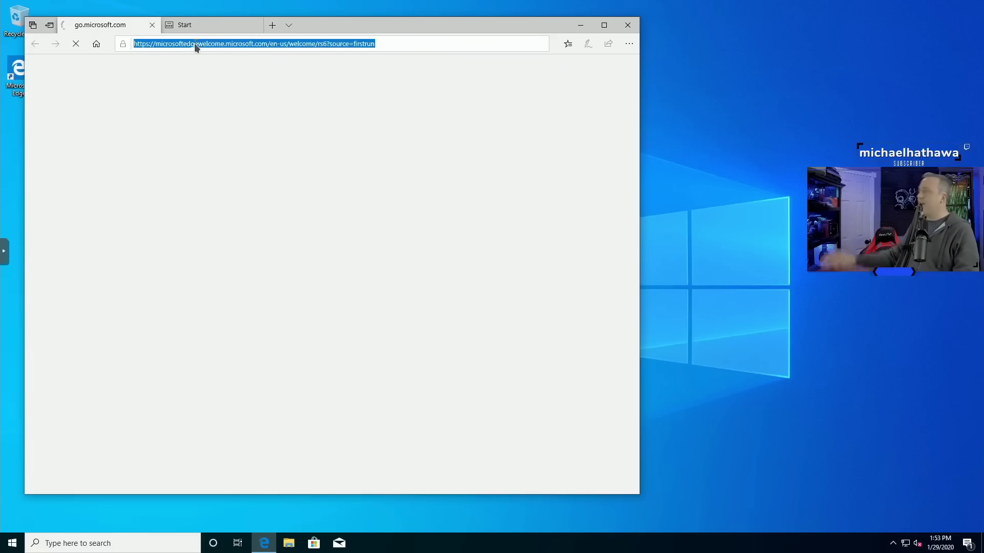
text(donwl)
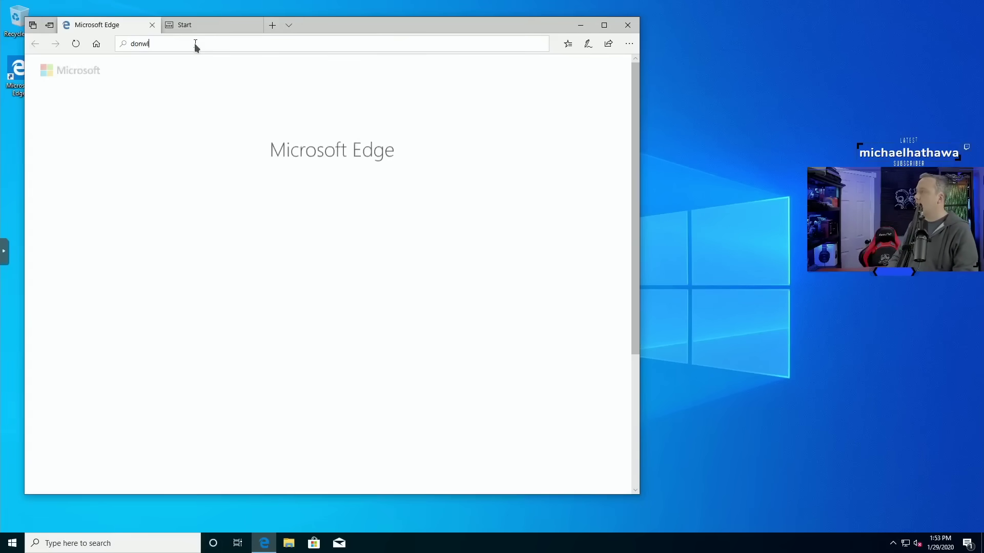
text(oad o an)
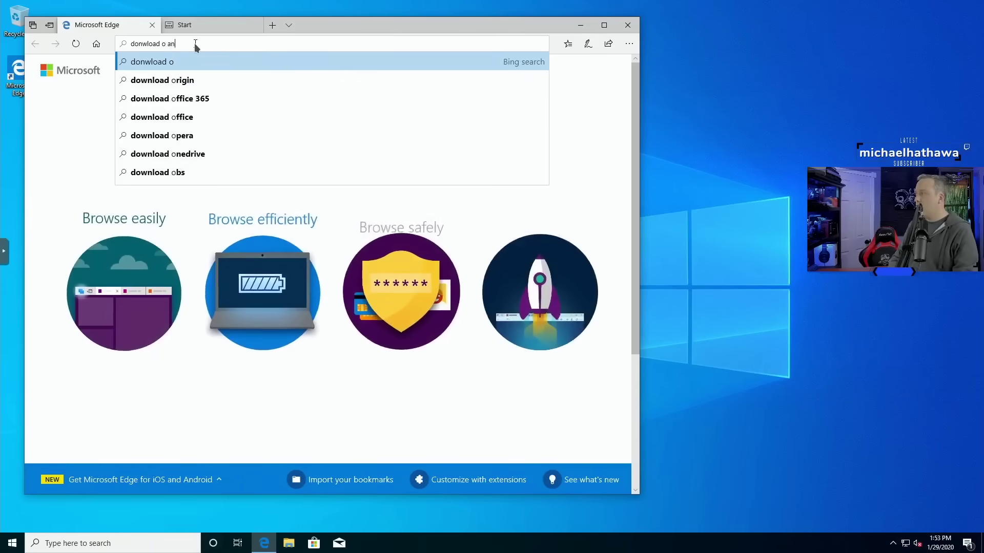
text(d o shutup)
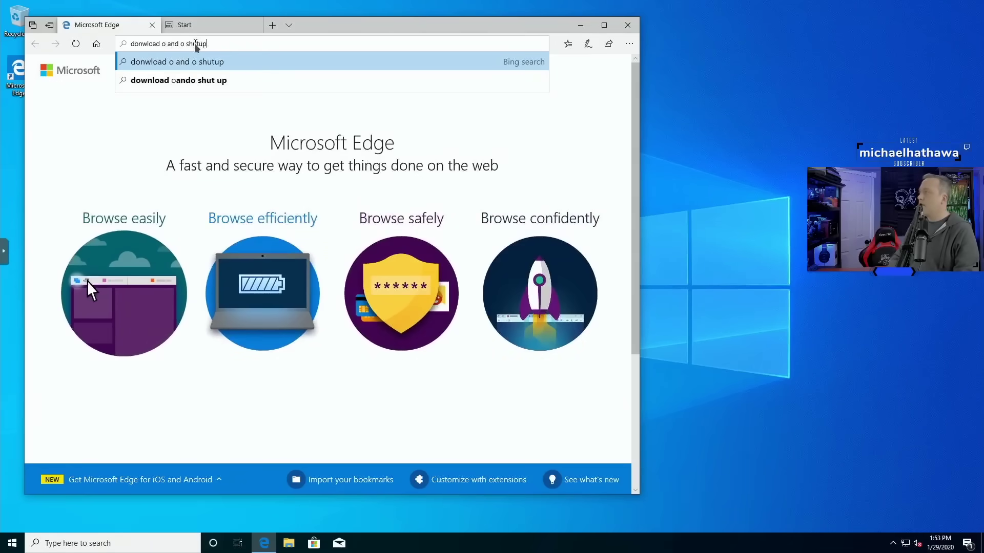
key(Return)
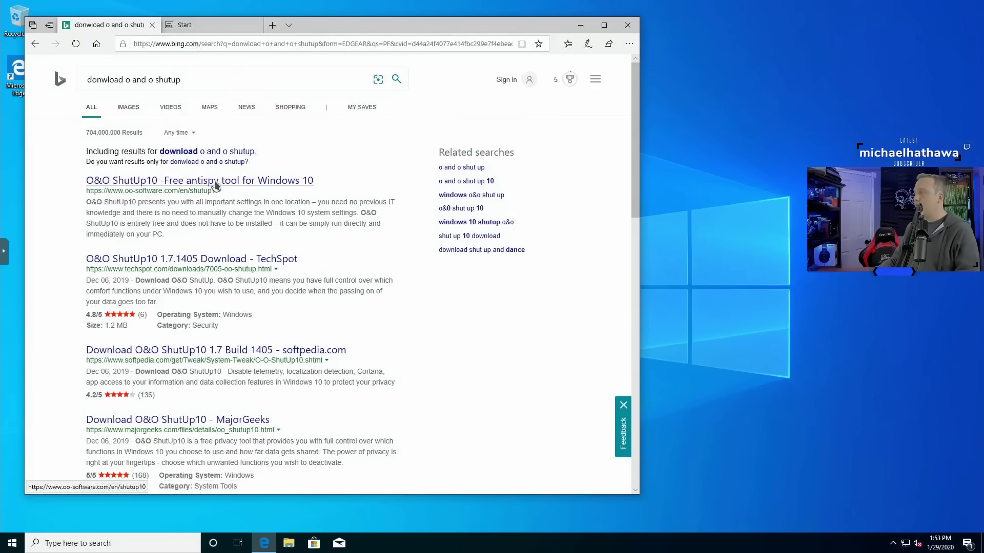
click(215, 182)
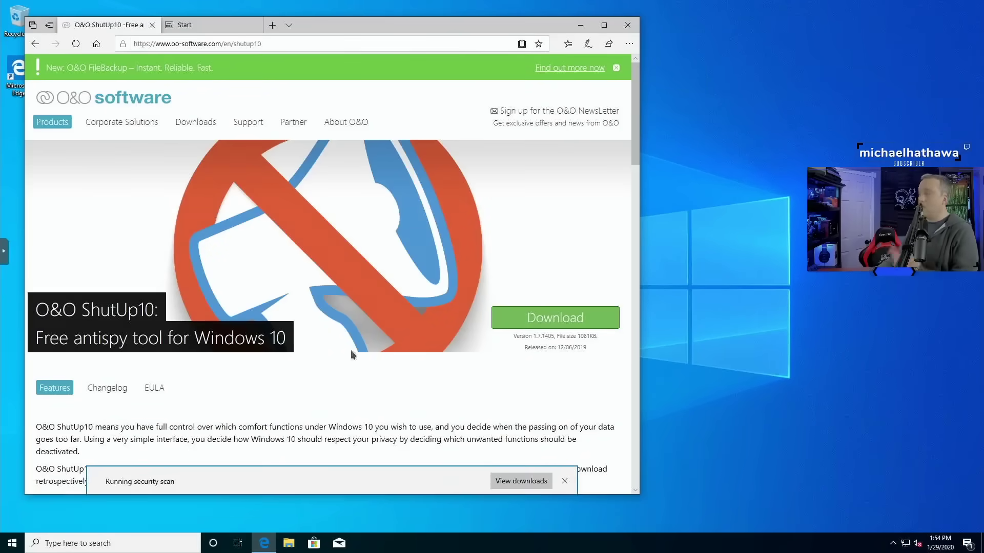
click(535, 318)
- Let ShutUp10 run as administrator and apply only its recommended settings, accepting the restore-point warning
click(441, 342)
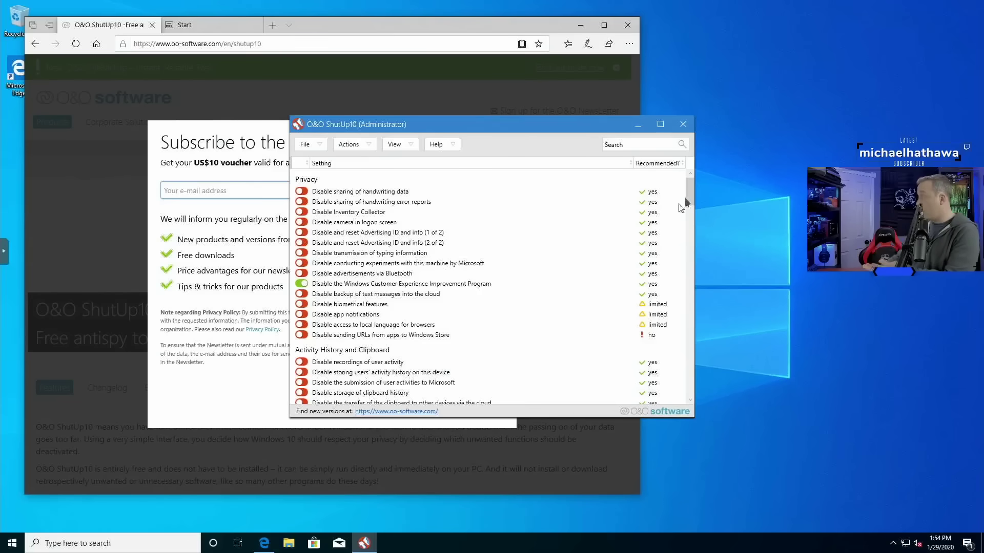
mouse_move(689, 199)
mouse_down()
mouse_move(691, 295)
mouse_move(690, 193)
mouse_up()
click(349, 144)
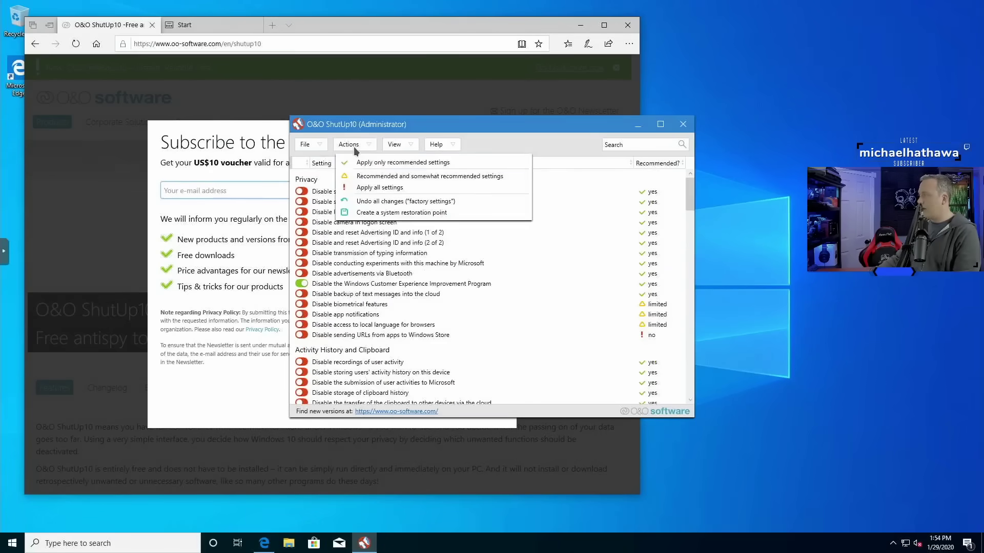
click(369, 162)
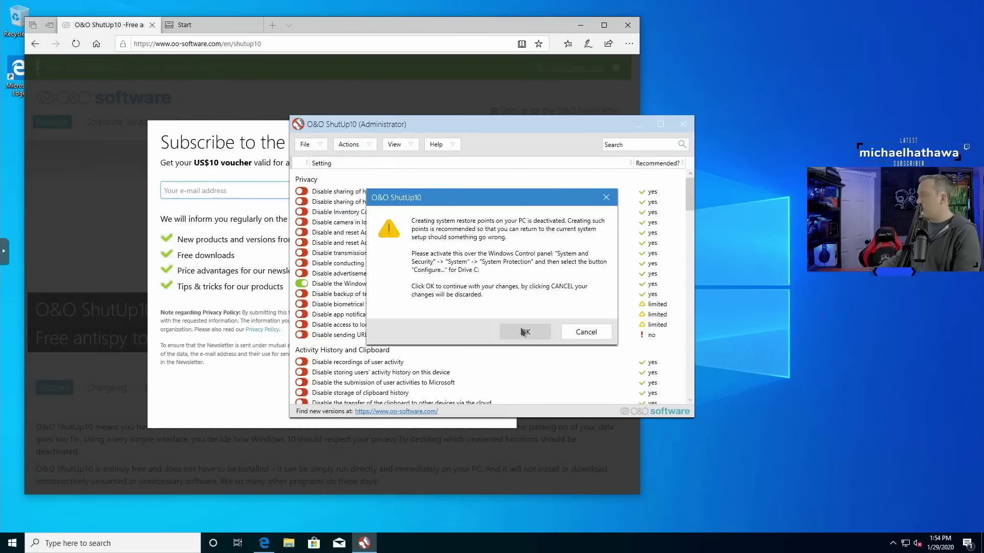
click(523, 332)
click(348, 144)
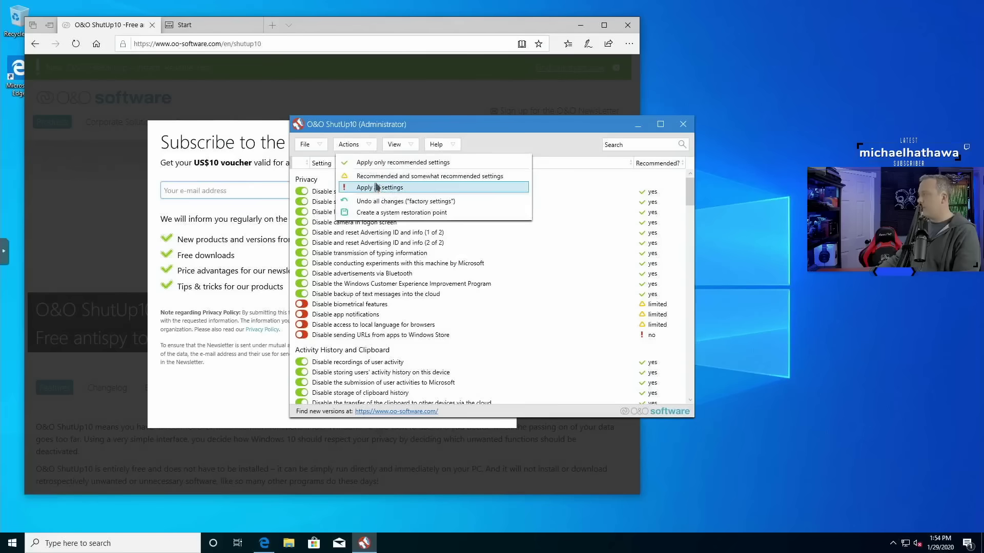
click(496, 129)
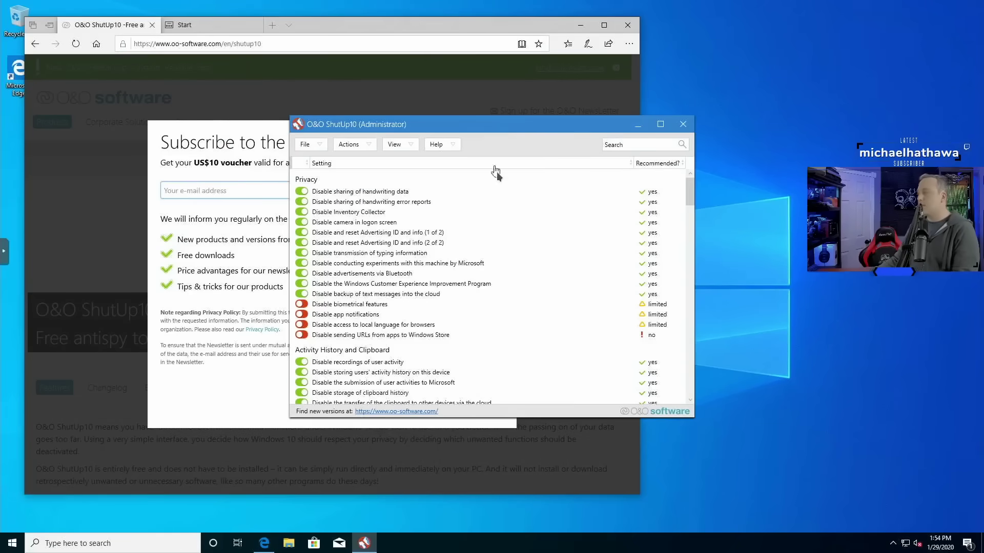
- Close ShutUp10 without restarting Windows, then close the Edge window
drag(690, 196, 690, 203)
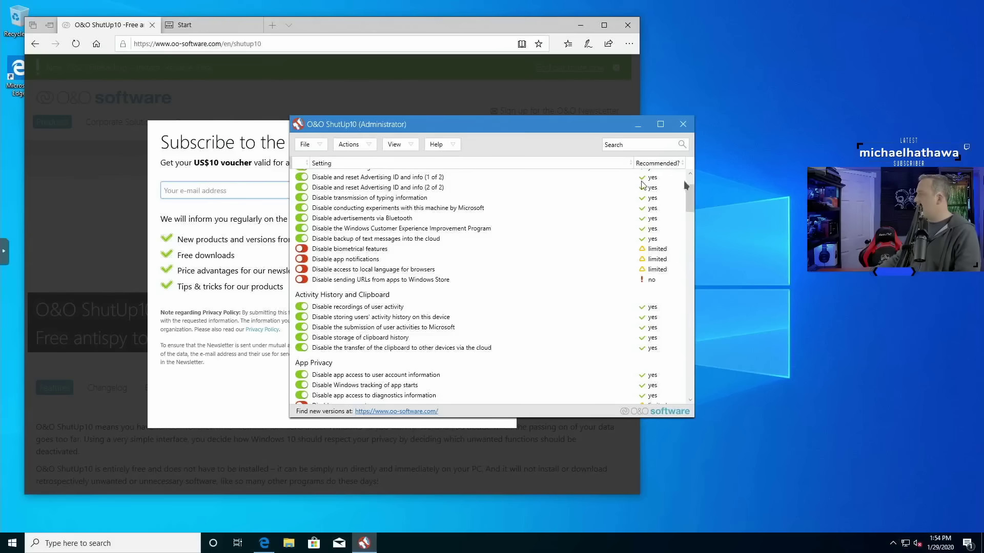
drag(694, 199, 693, 256)
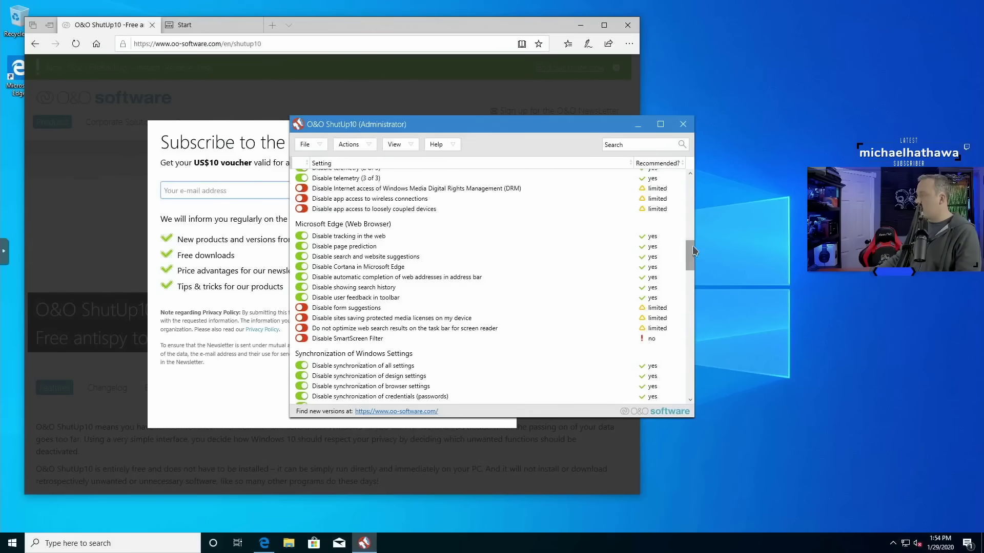
click(684, 125)
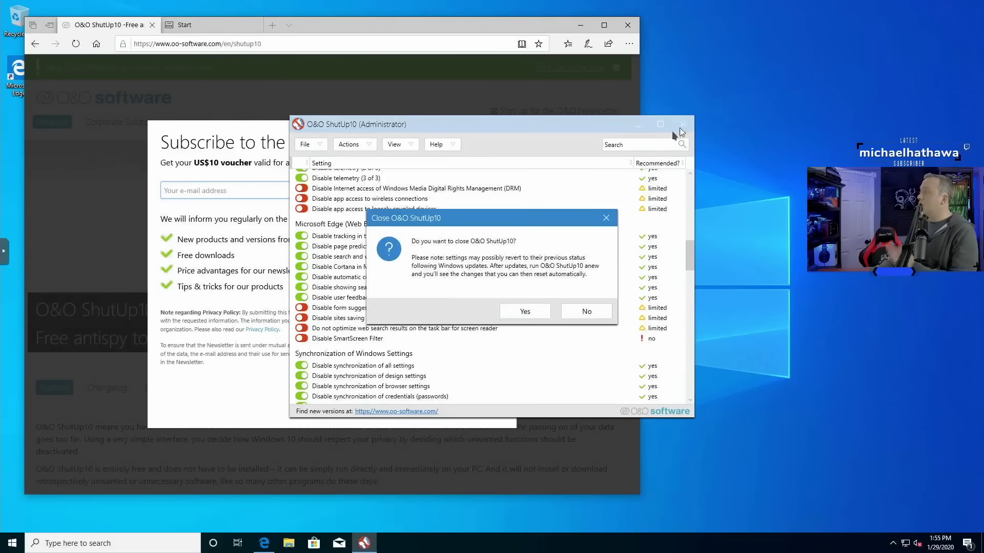
click(533, 314)
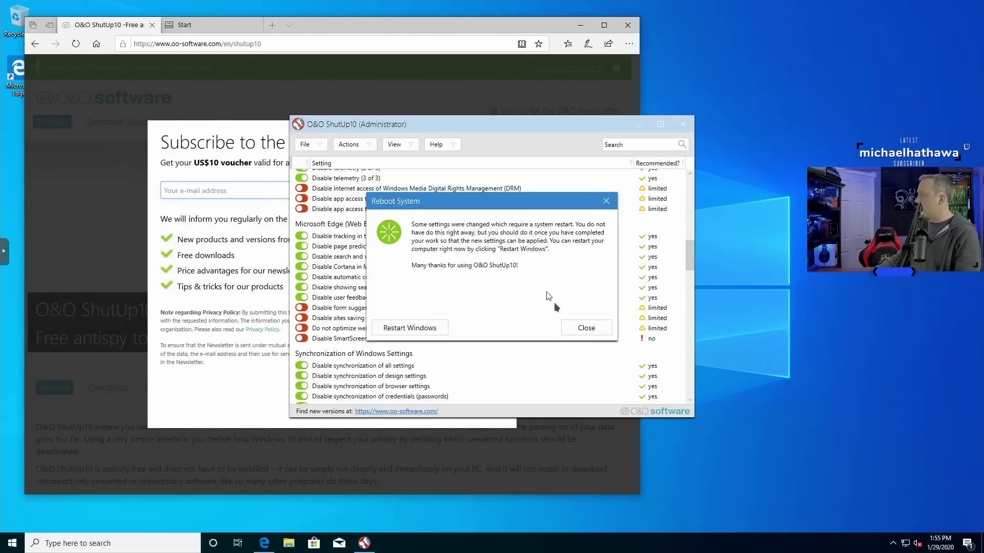
click(584, 327)
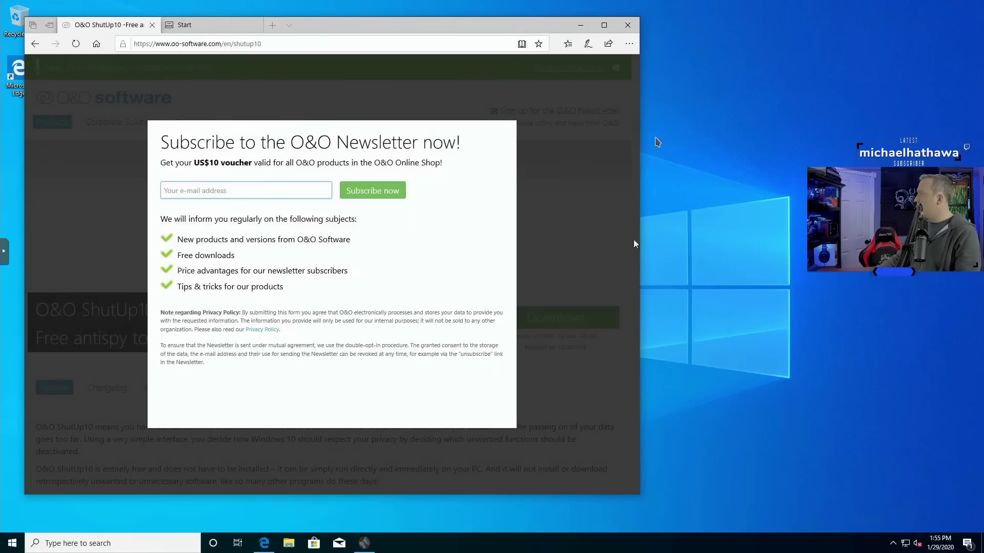
click(628, 23)
- Close all Edge tabs, then open Windows Update's Advanced options in a maximized Settings window
click(283, 289)
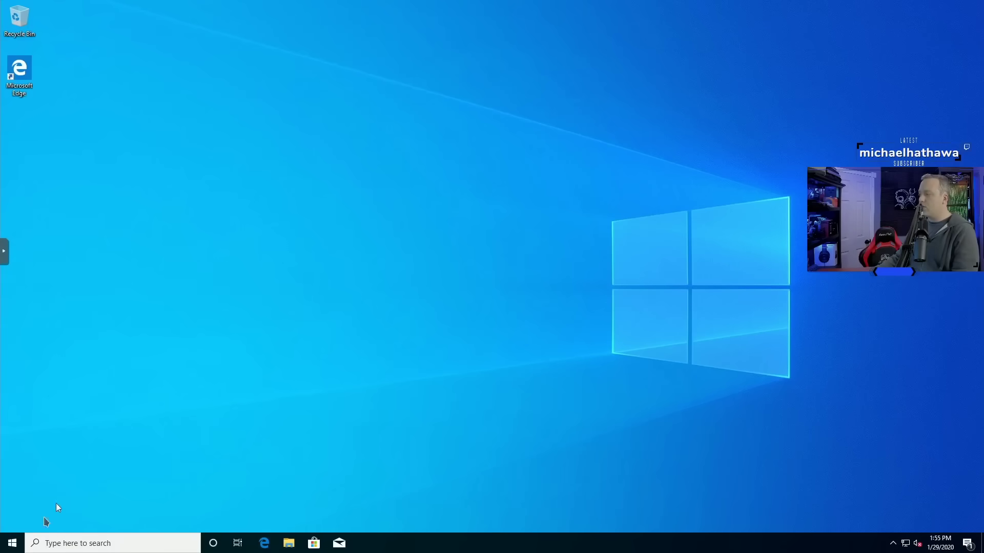
click(11, 544)
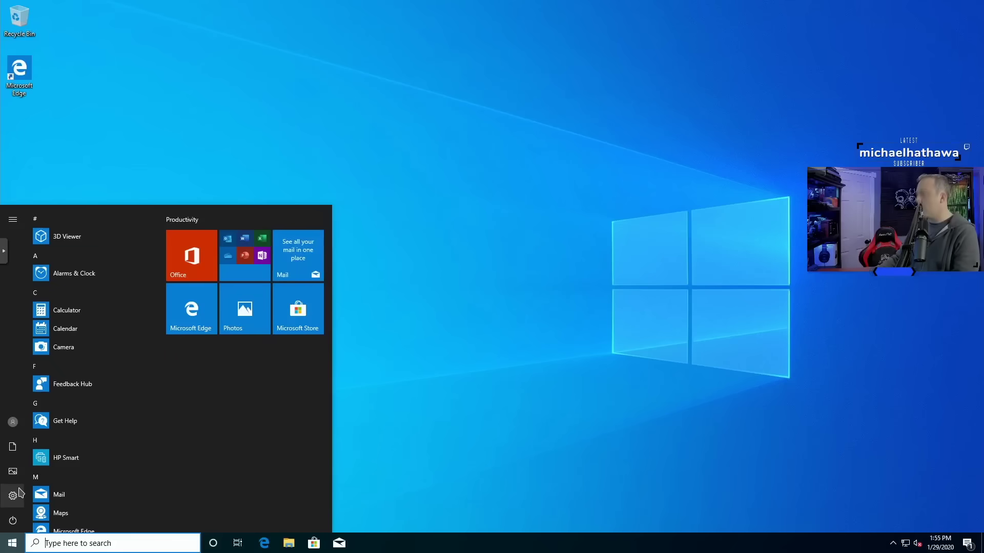
click(13, 495)
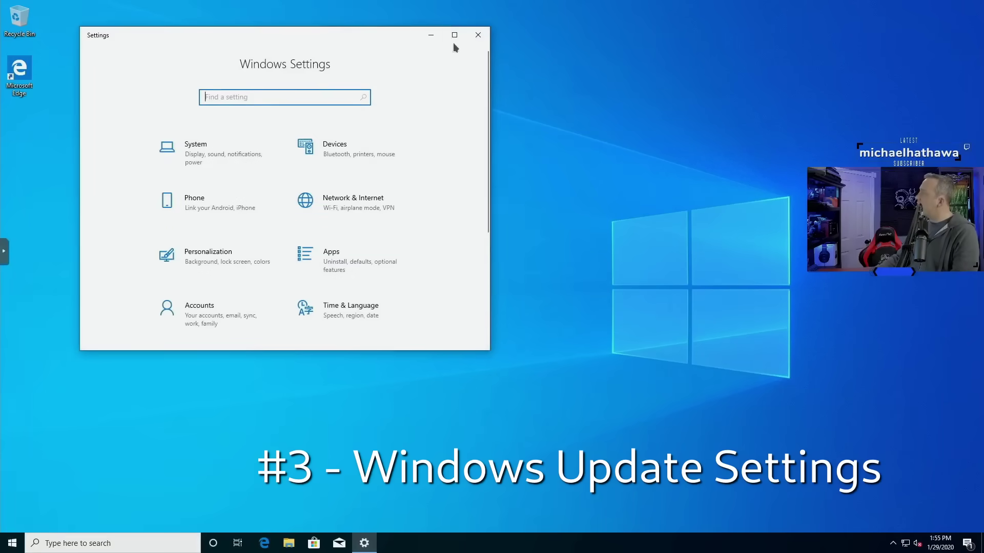
click(454, 35)
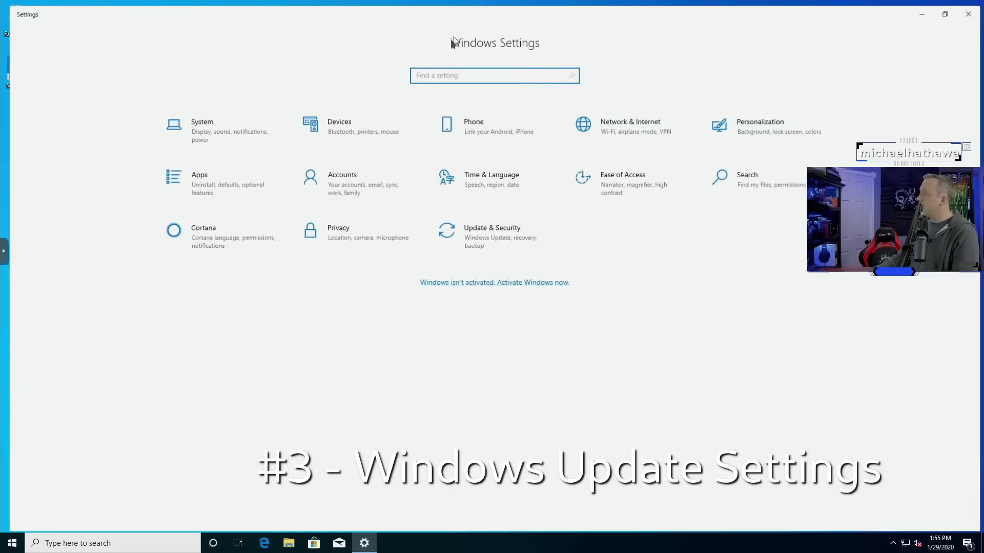
click(476, 233)
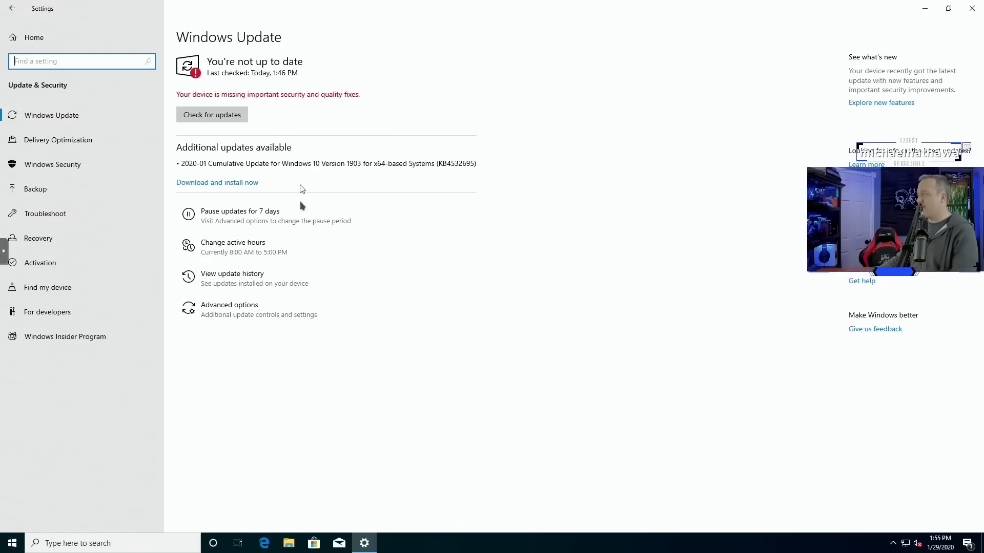
click(236, 318)
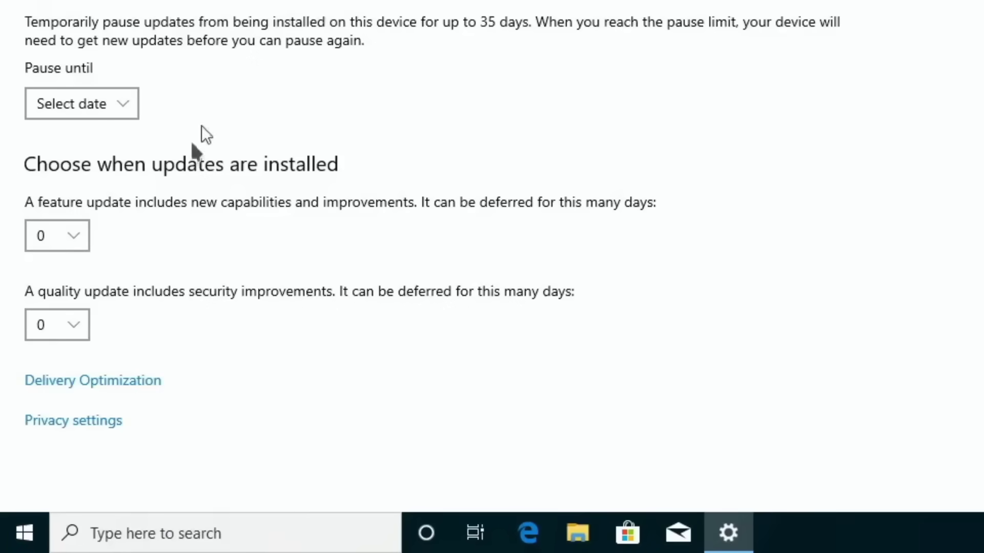
- Choose 365 days for feature updates and 4 days for quality updates, correcting an initial 5
click(70, 239)
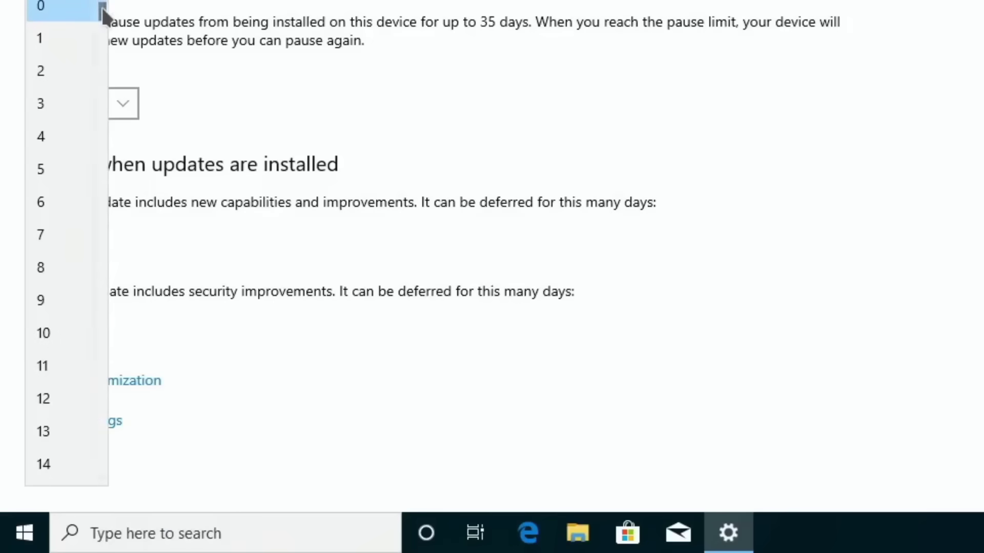
drag(100, 8, 128, 510)
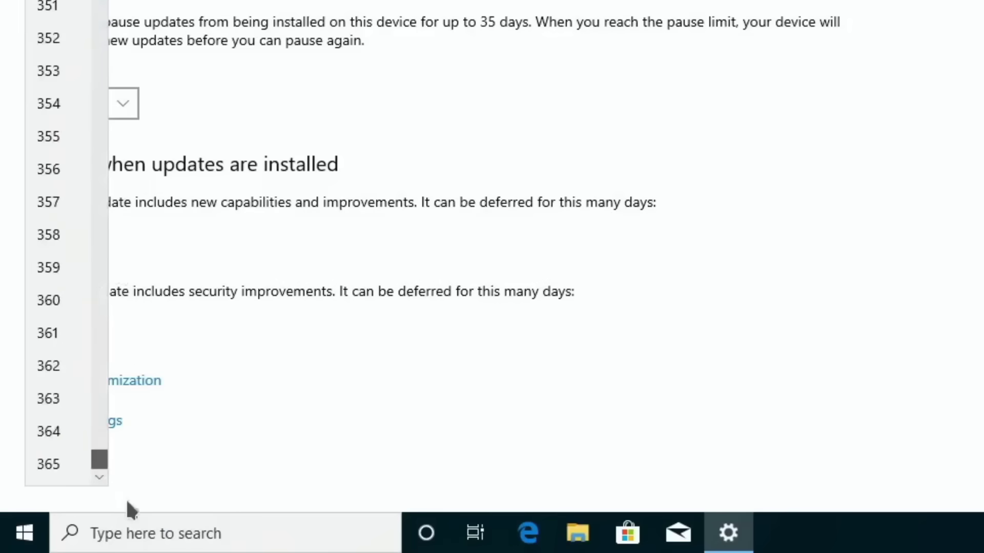
click(51, 464)
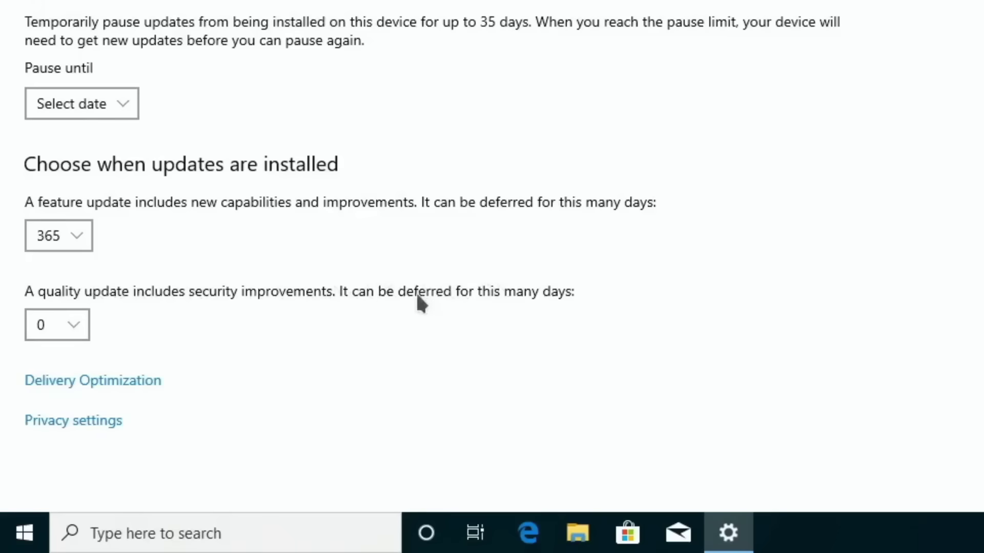
click(76, 325)
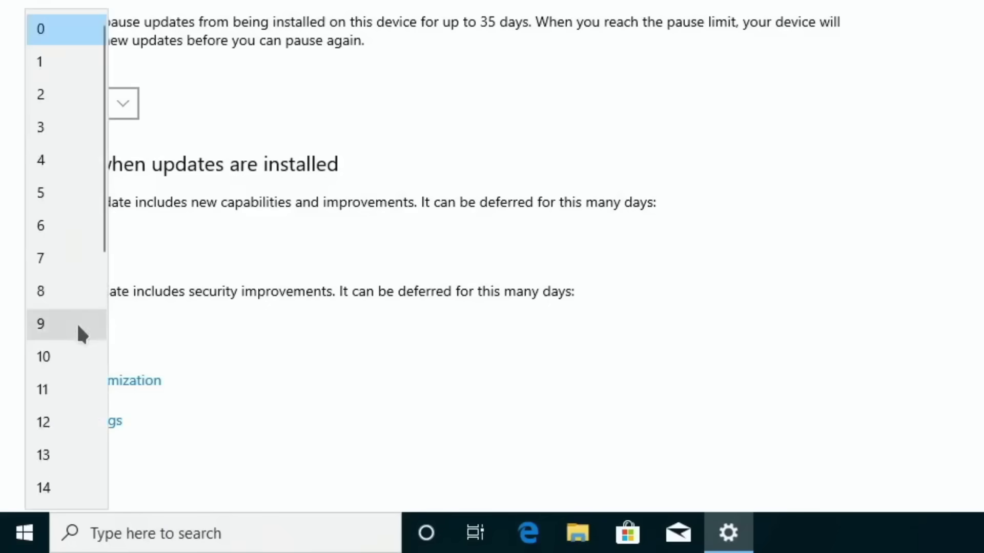
click(44, 194)
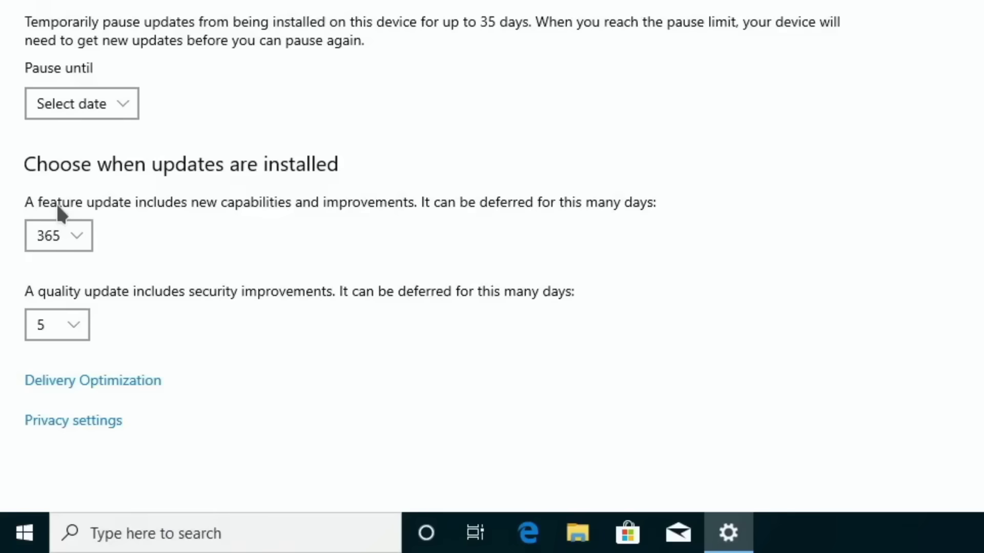
click(79, 327)
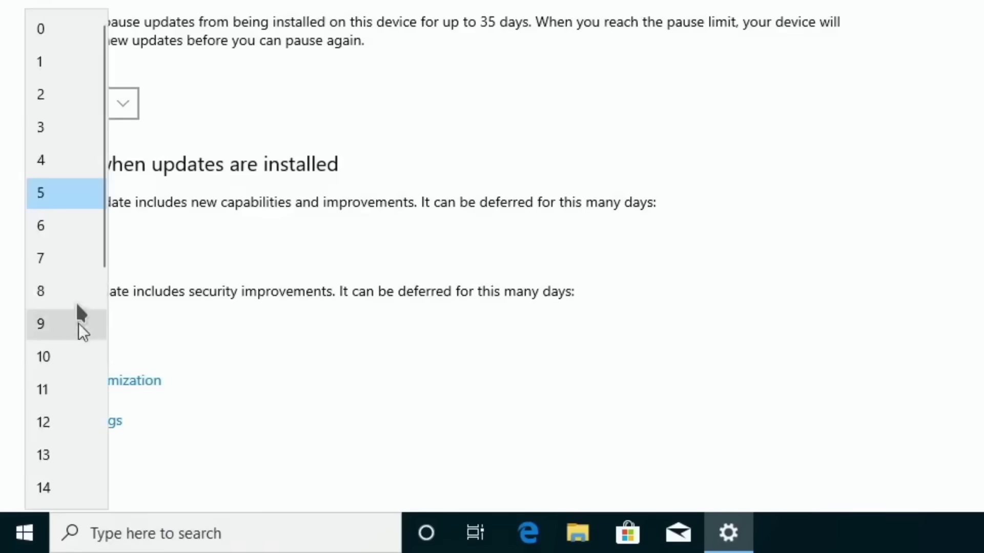
click(47, 163)
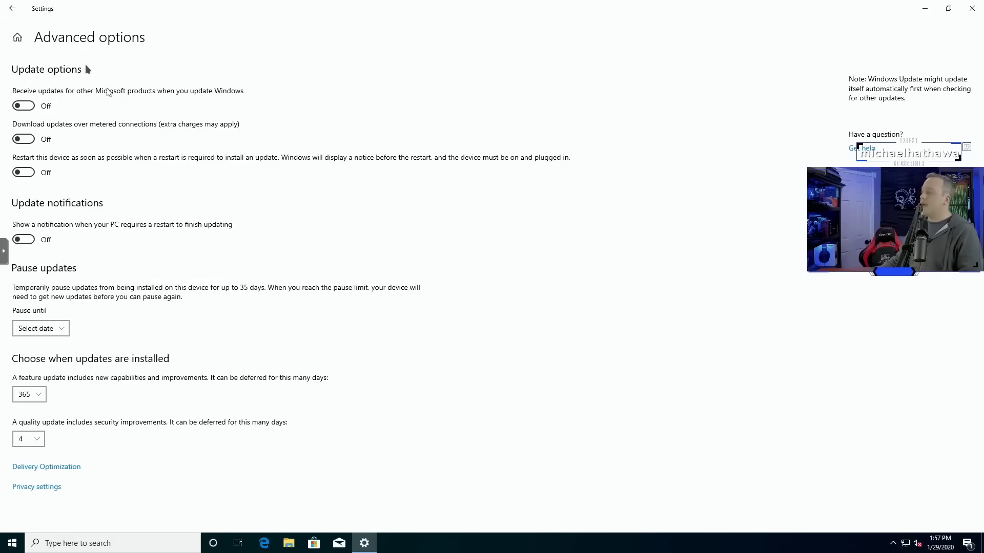
- Open Delivery Optimization from the link at the bottom of Advanced options
click(54, 466)
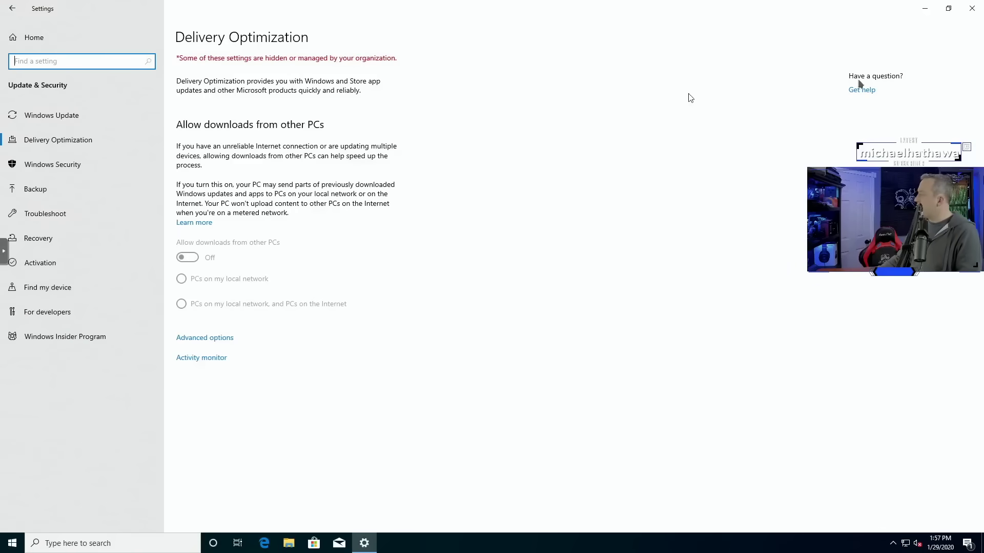
- Close Settings, then open and dismiss the Cortana panel from the taskbar
click(976, 8)
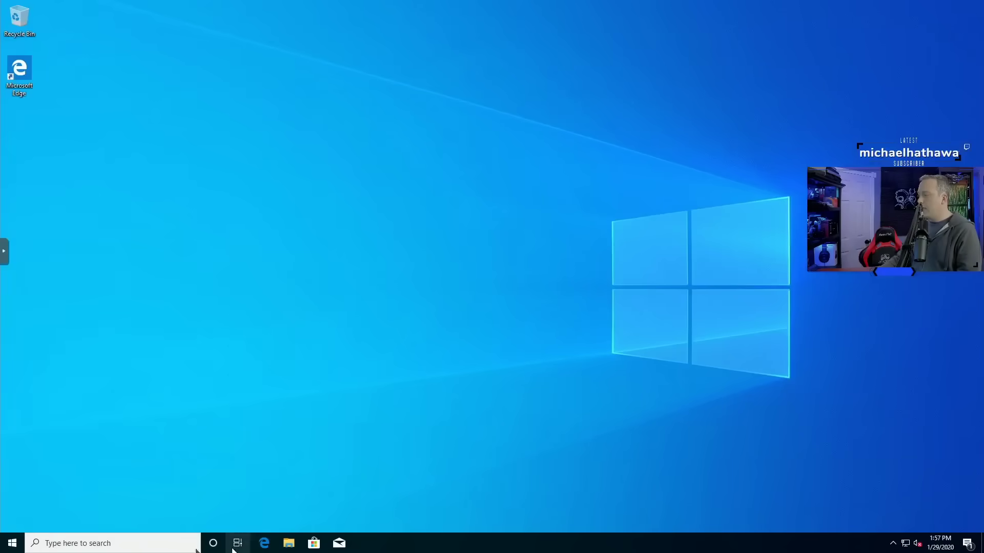
click(213, 544)
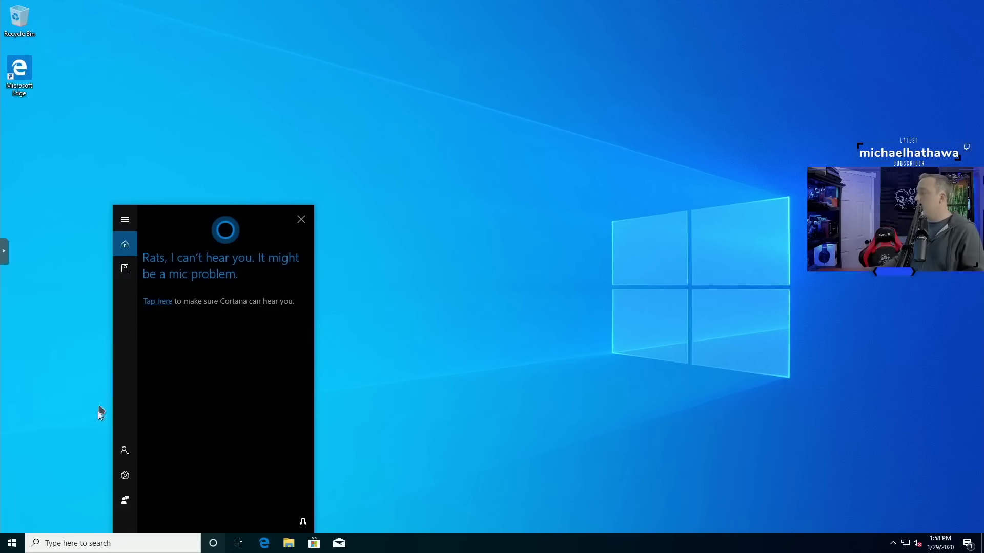
click(300, 221)
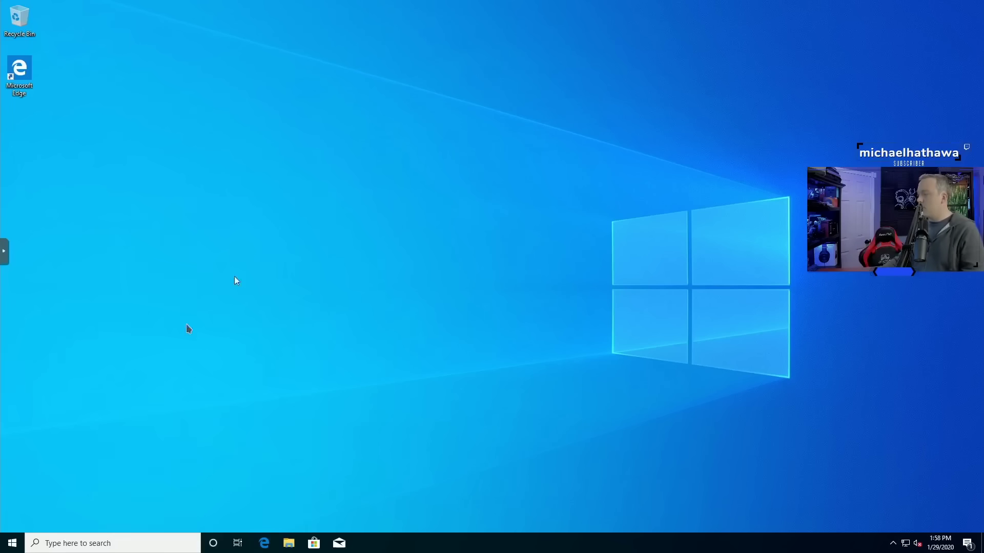
- Launch gpedit.msc from the Run dialog and maximize the Local Group Policy Editor
right_click(12, 544)
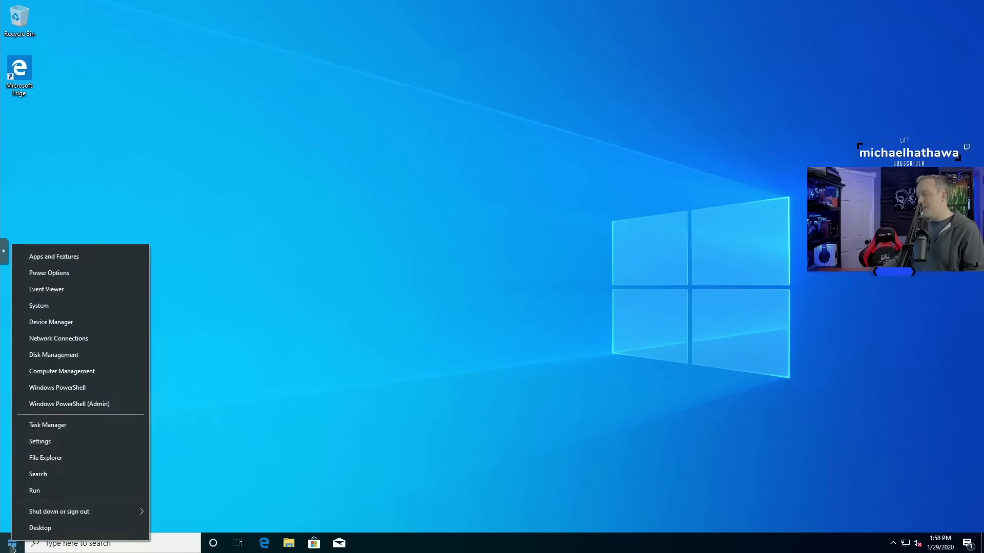
click(43, 490)
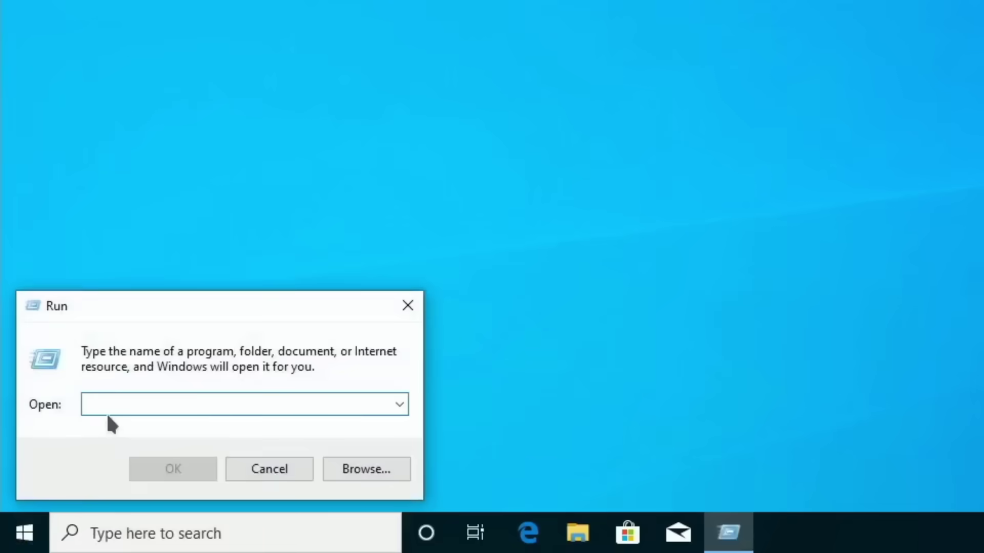
text(gpedit)
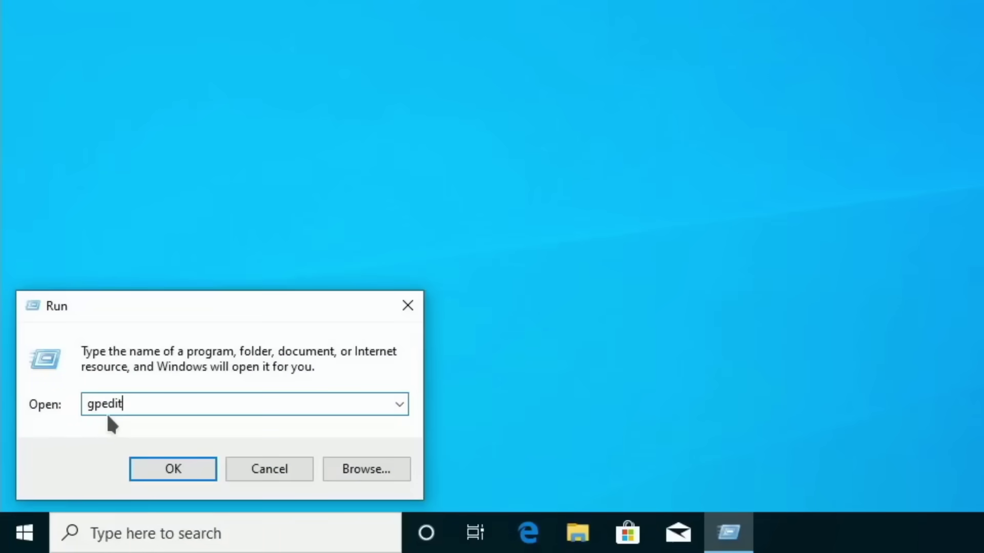
text(.msc)
key(Return)
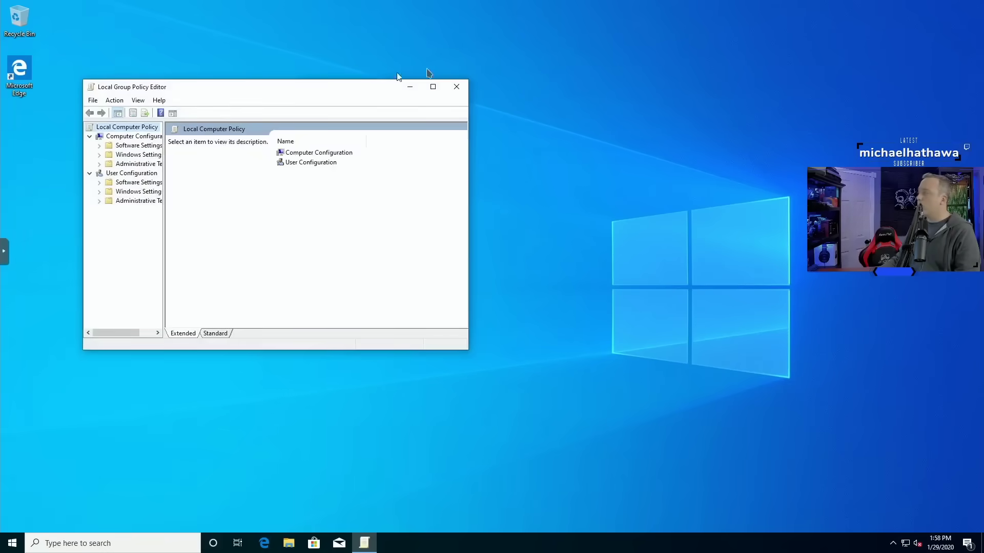
click(437, 86)
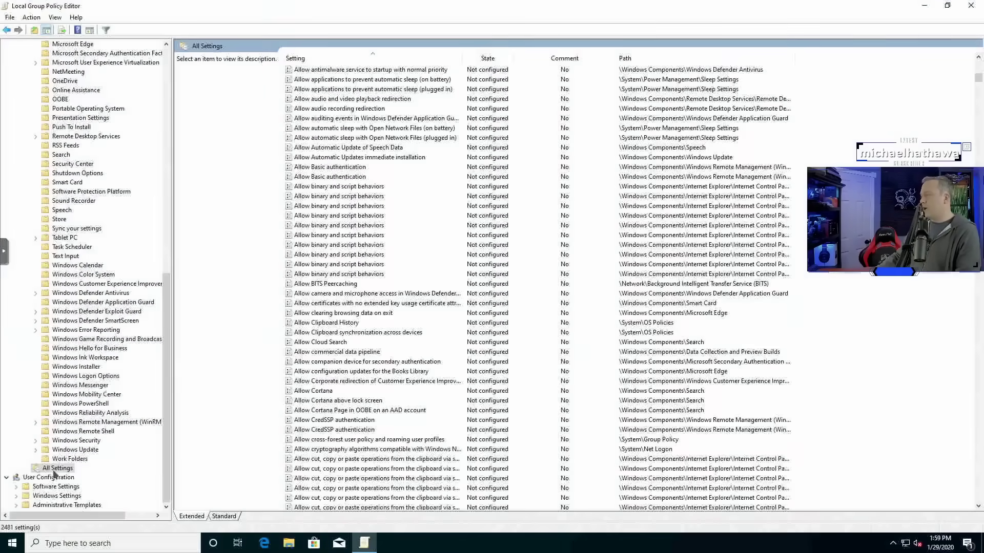
- Set the Allow Cortana policy to Disabled and apply it
click(311, 392)
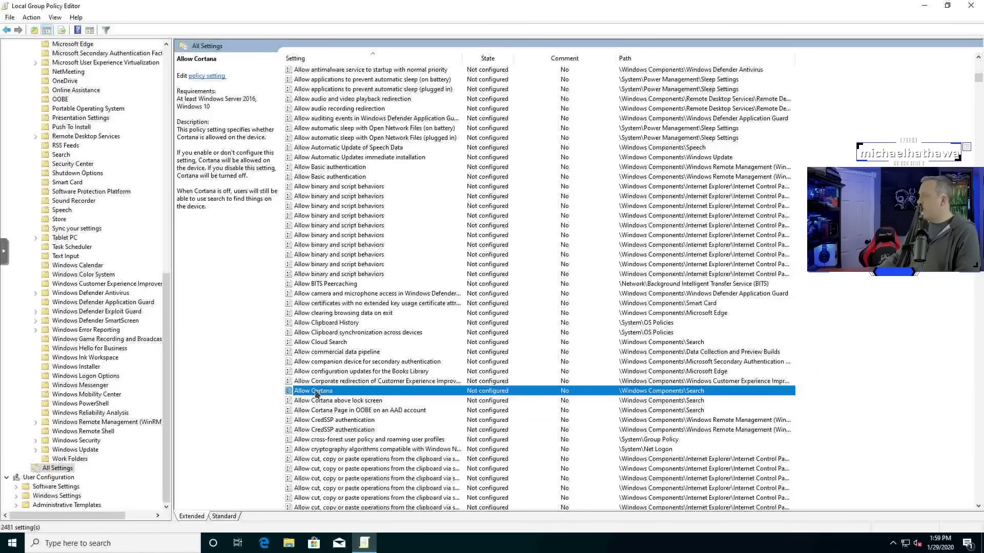
double_click(316, 393)
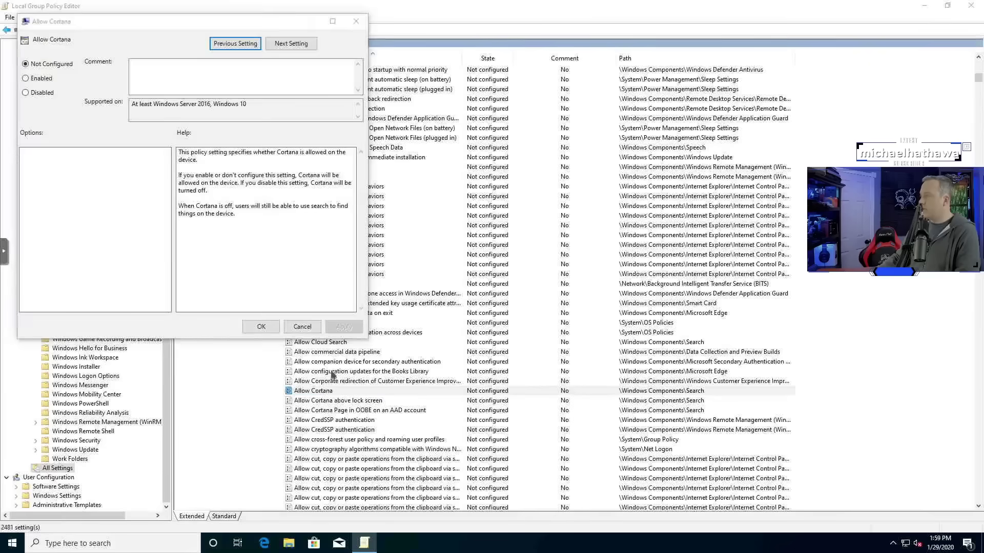
click(34, 94)
click(347, 326)
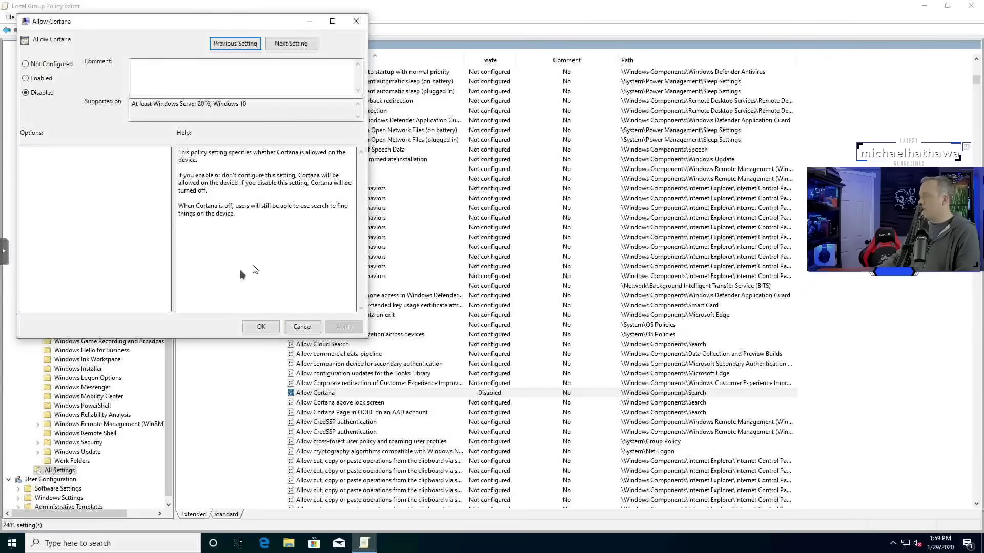
click(261, 327)
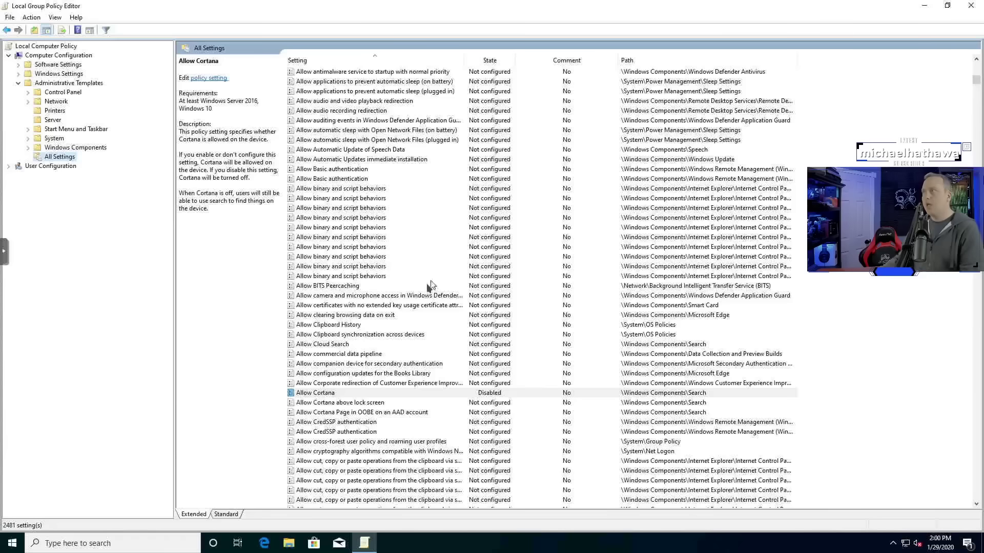
- Close Group Policy Editor and open Windows Security from the hidden tray icons
click(974, 6)
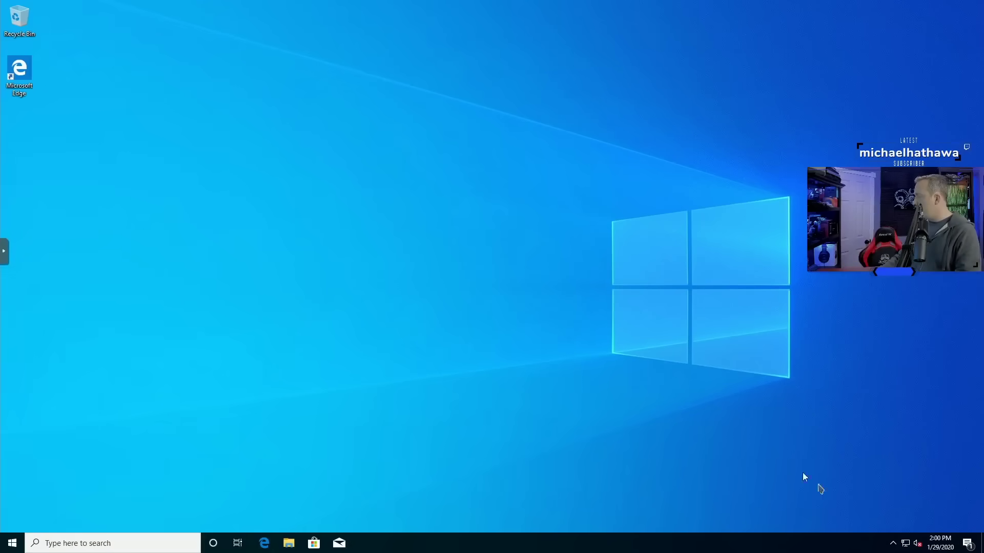
click(893, 543)
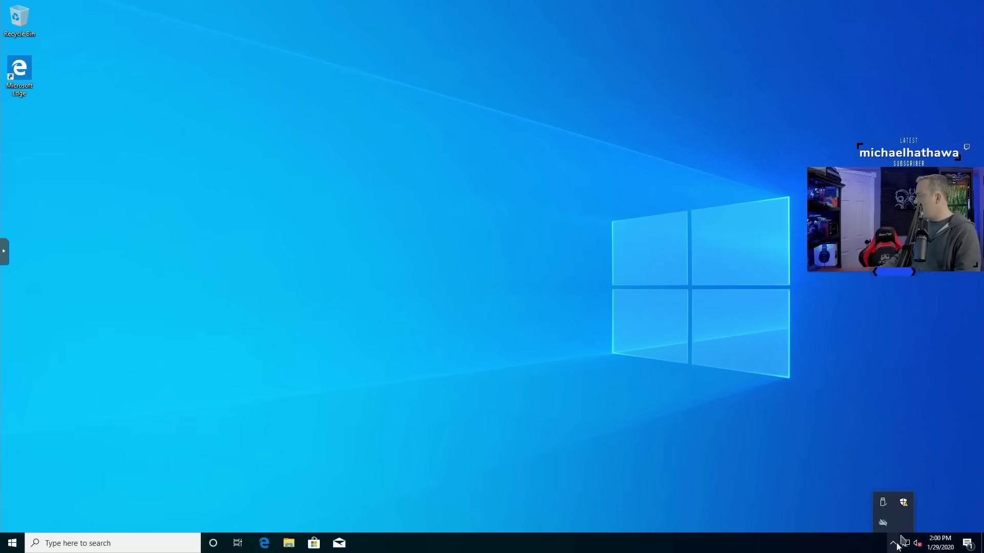
click(903, 503)
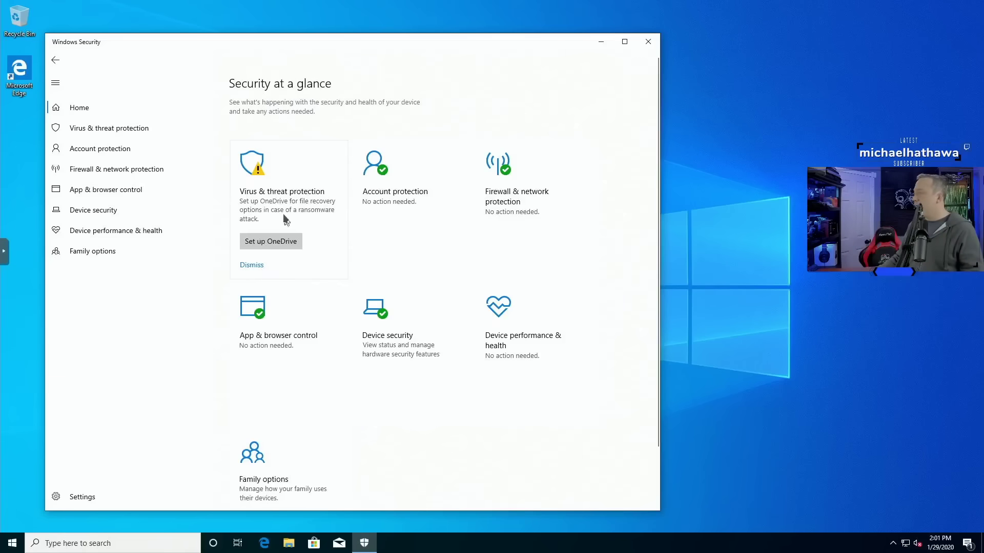
click(251, 265)
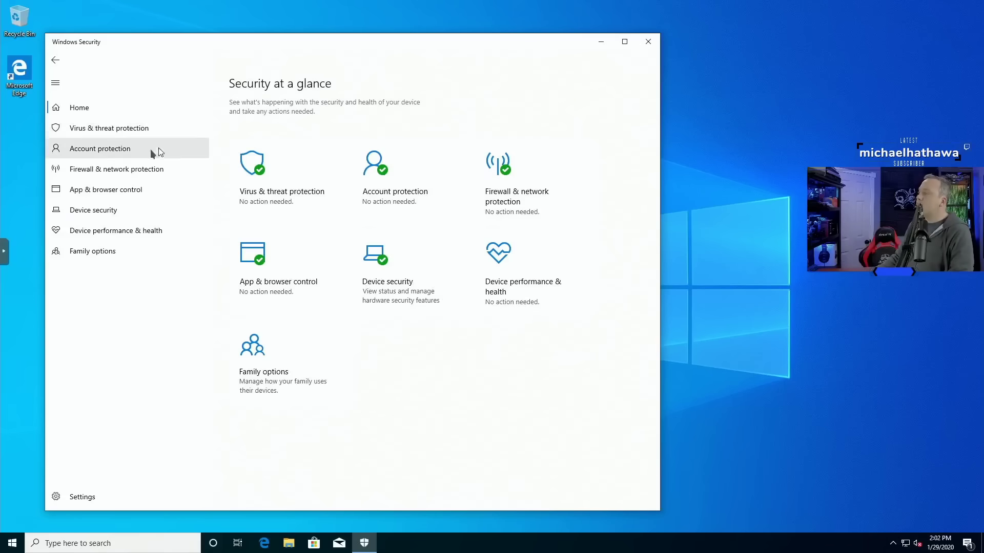
click(130, 131)
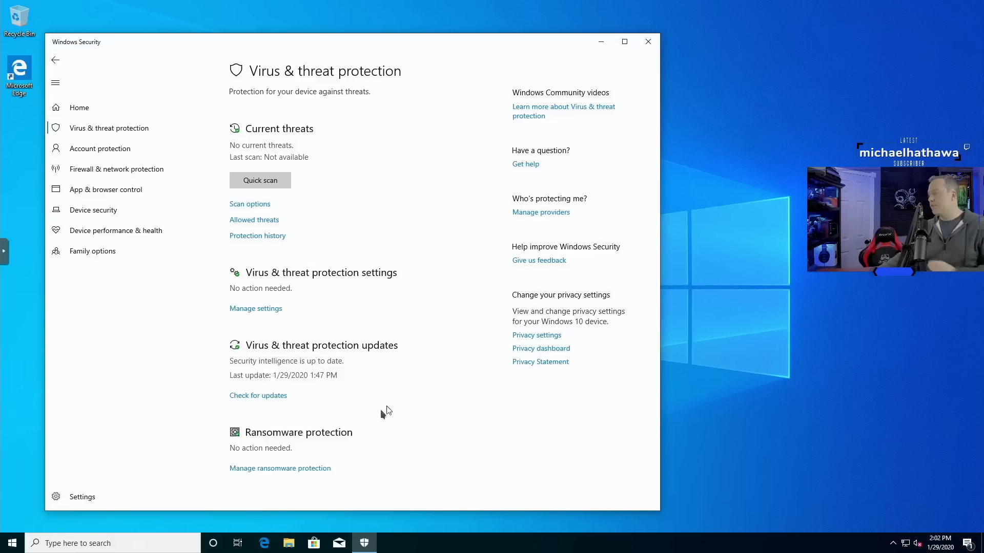
- Open Manage ransomware protection and switch Controlled folder access to On
click(301, 469)
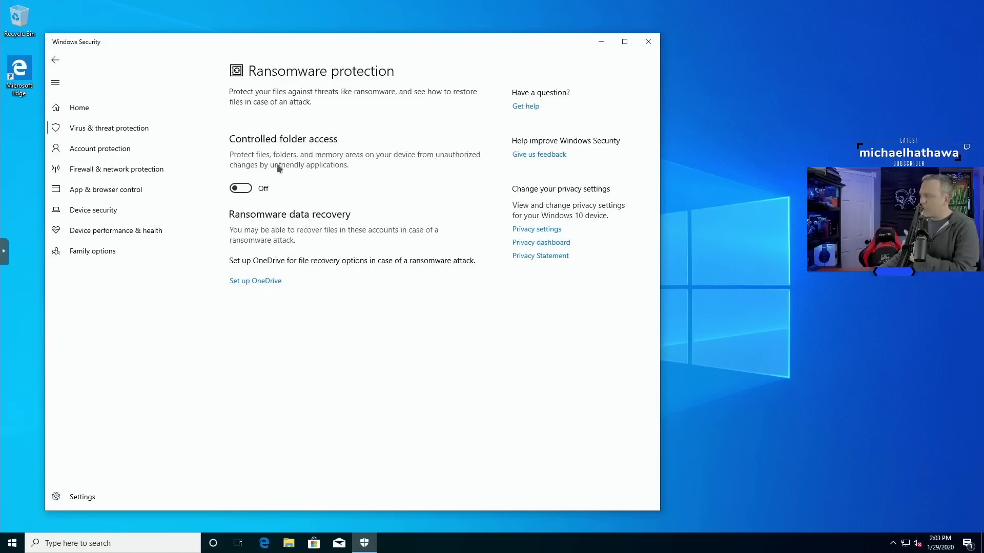
click(240, 188)
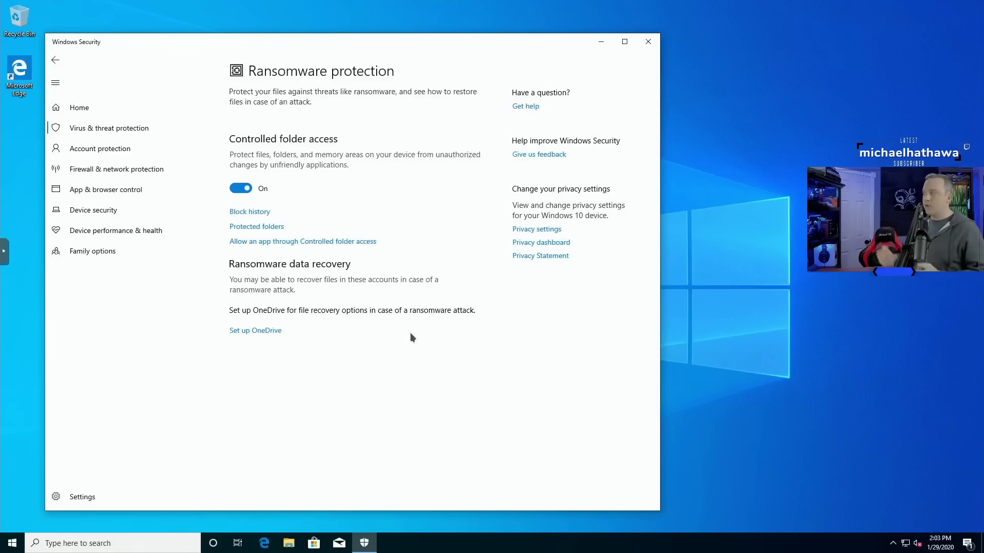
- Open Protected folders with admin approval, expand Documents, and cancel adding a new folder
click(261, 226)
click(443, 335)
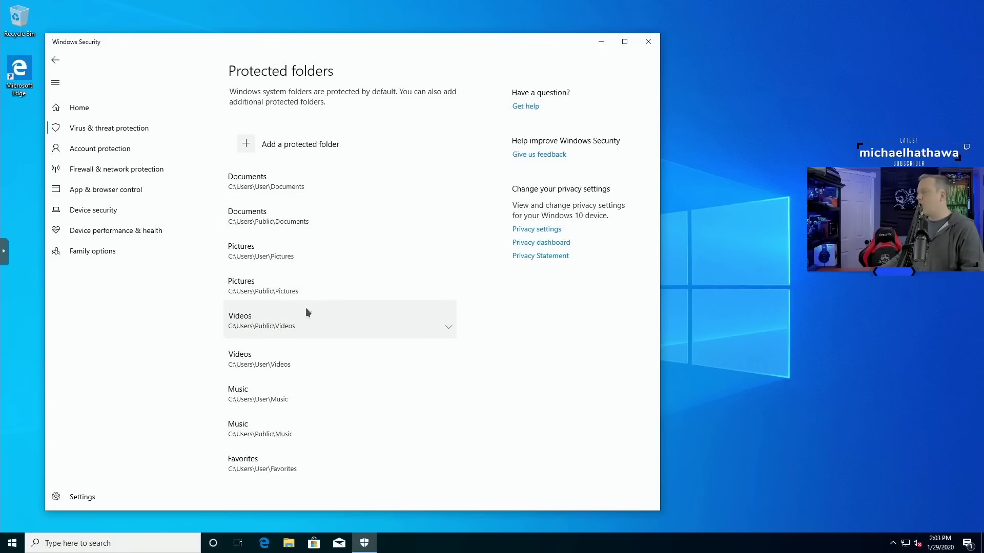
click(335, 174)
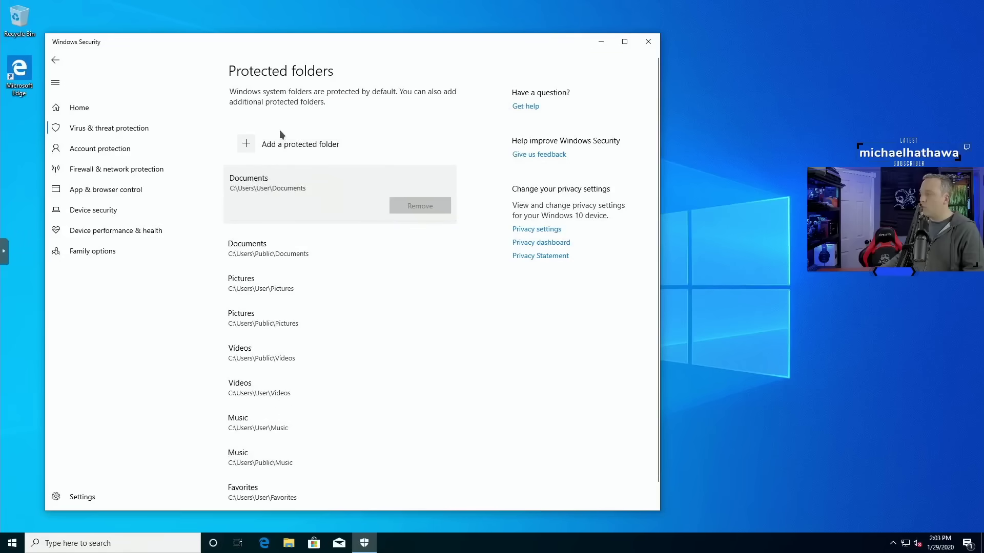
click(252, 139)
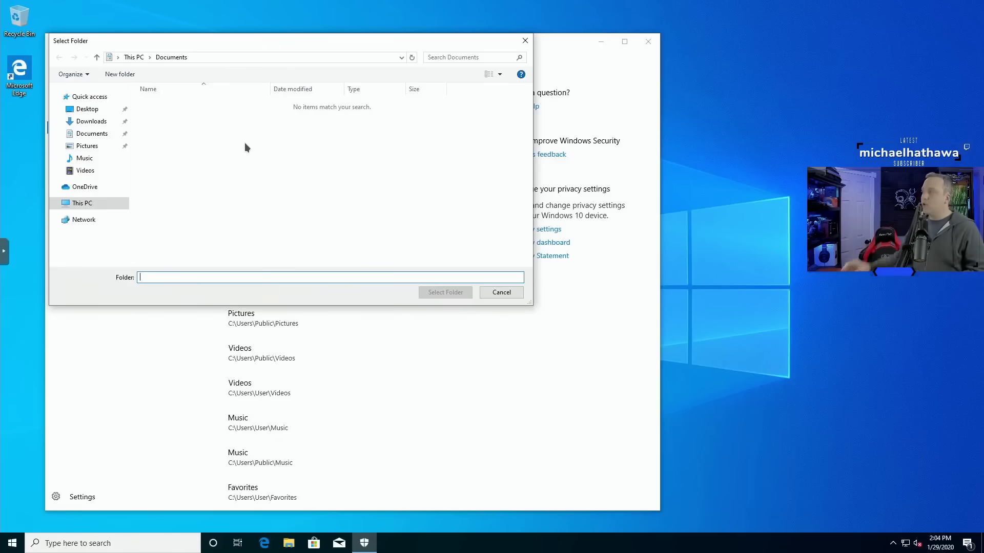
click(503, 293)
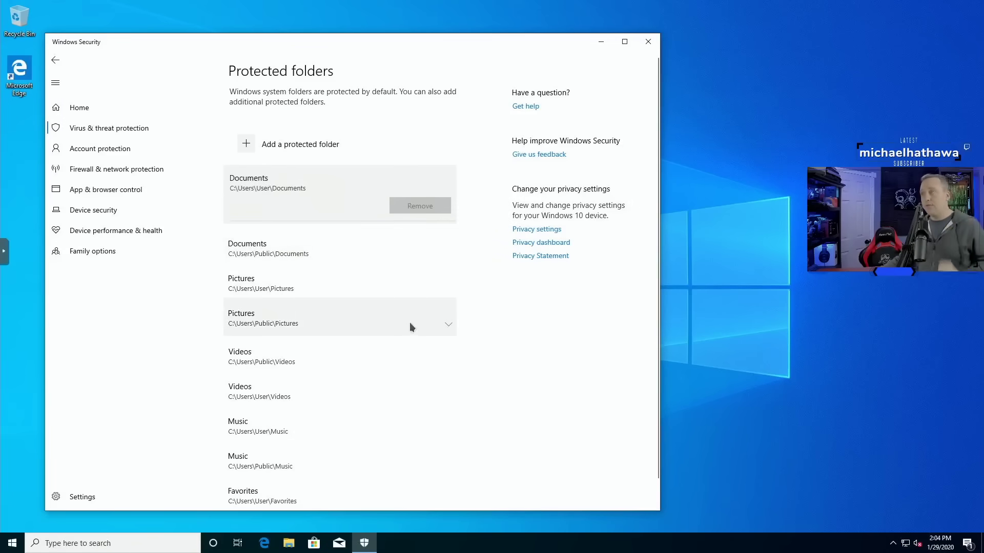
- Close Windows Security, then launch OOSU10 from Downloads and approve its administrator permission prompt
key(alt+F4)
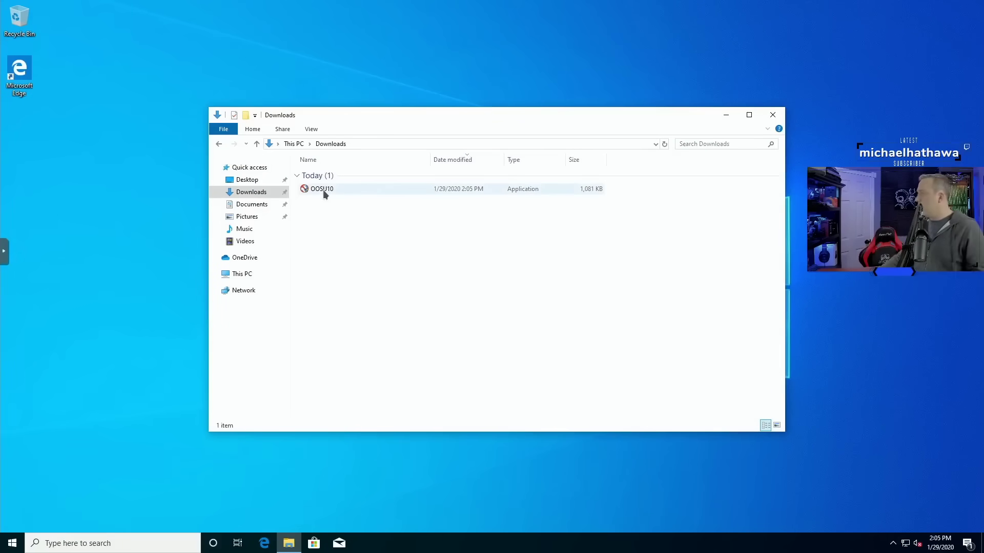
double_click(322, 190)
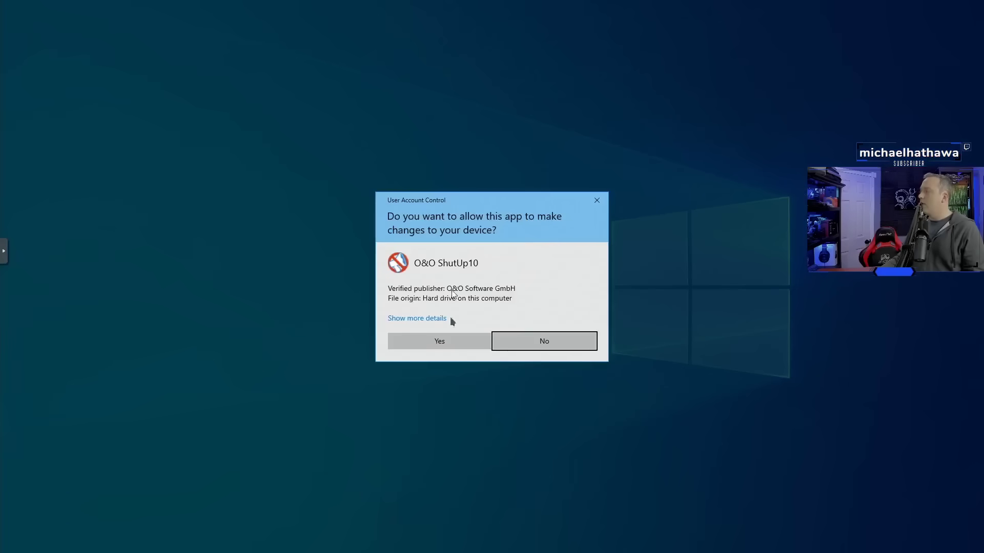
click(558, 346)
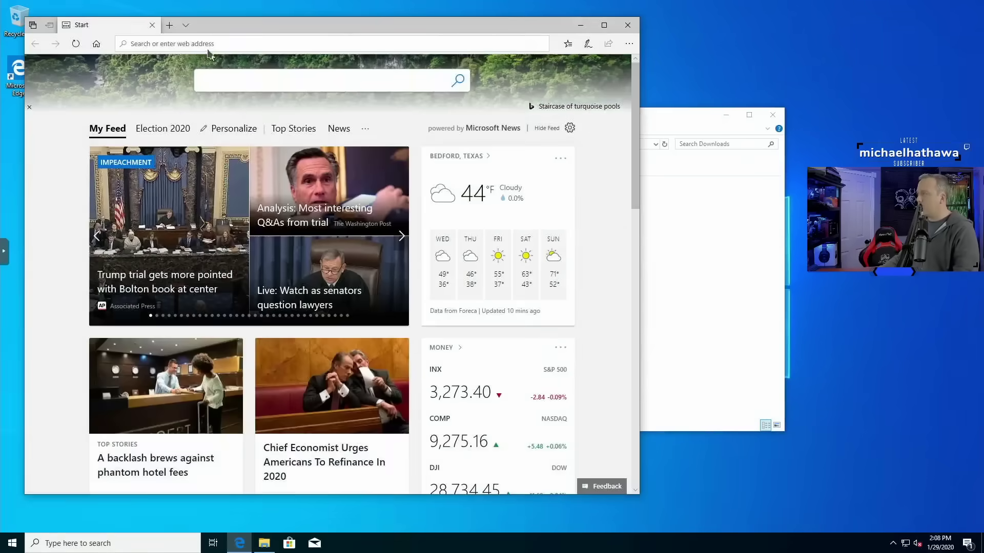
- Go to christitus.com in Microsoft Edge
click(211, 43)
text(v)
key(BackSpace)
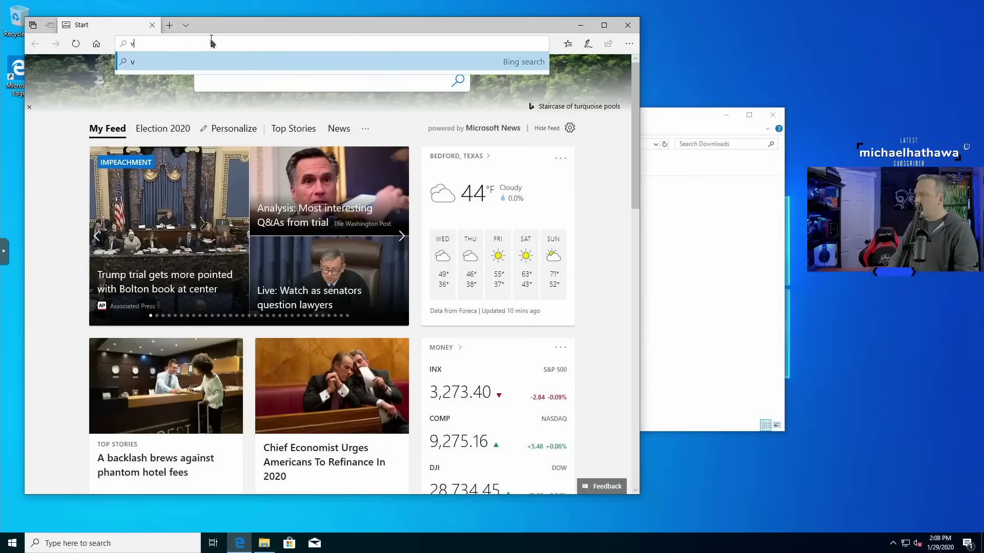
text(christitus.com)
key(Return)
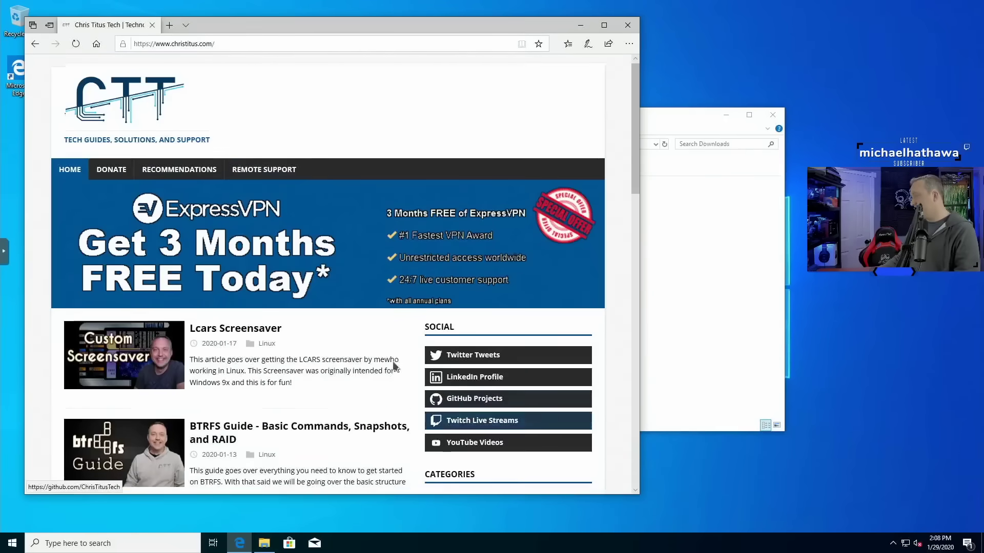
- Open the 'Launching a startup program to run as administrator' article from page 2 of Windows articles
scroll(398, 367, down, 6)
click(436, 311)
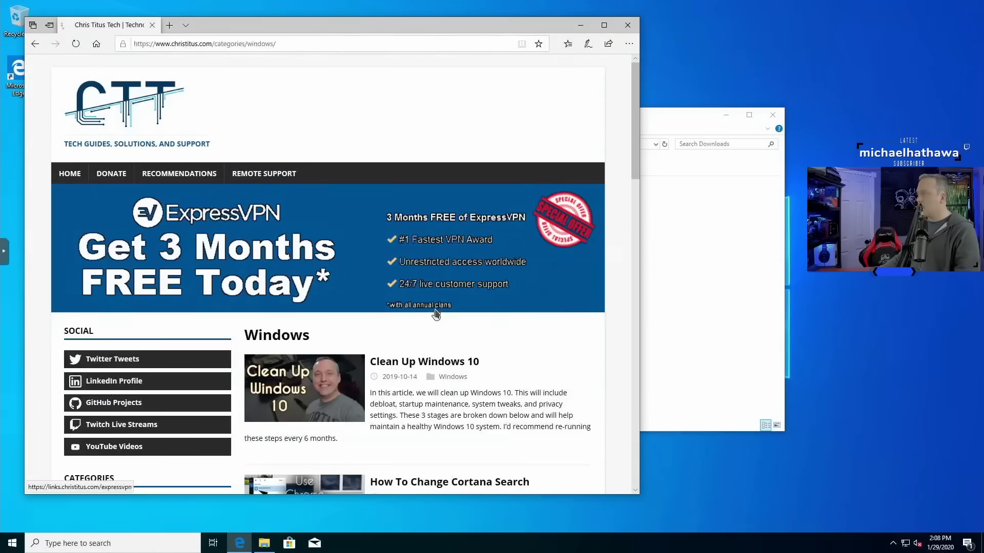
scroll(345, 354, down, 5)
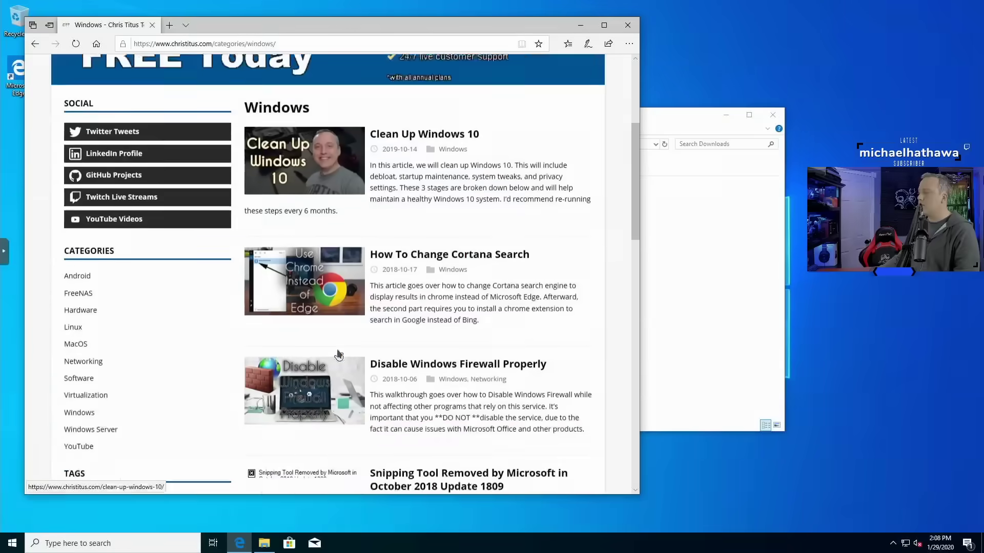
scroll(334, 353, down, 4)
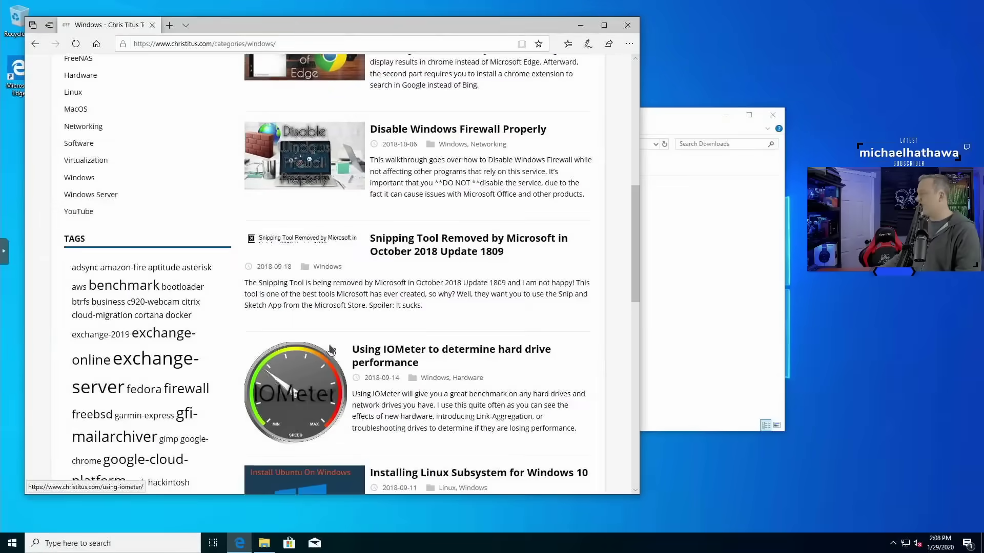
scroll(330, 349, down, 10)
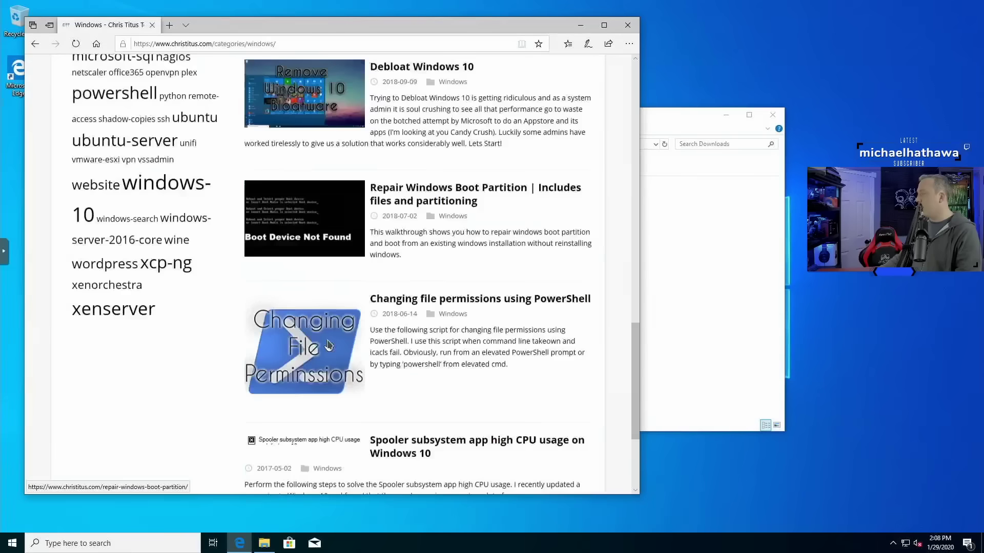
scroll(328, 344, down, 2)
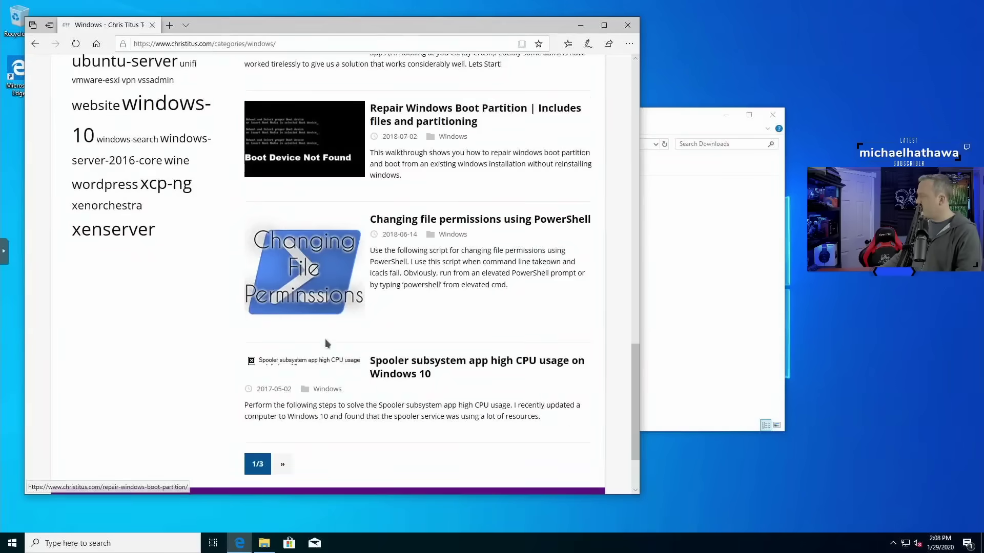
click(271, 476)
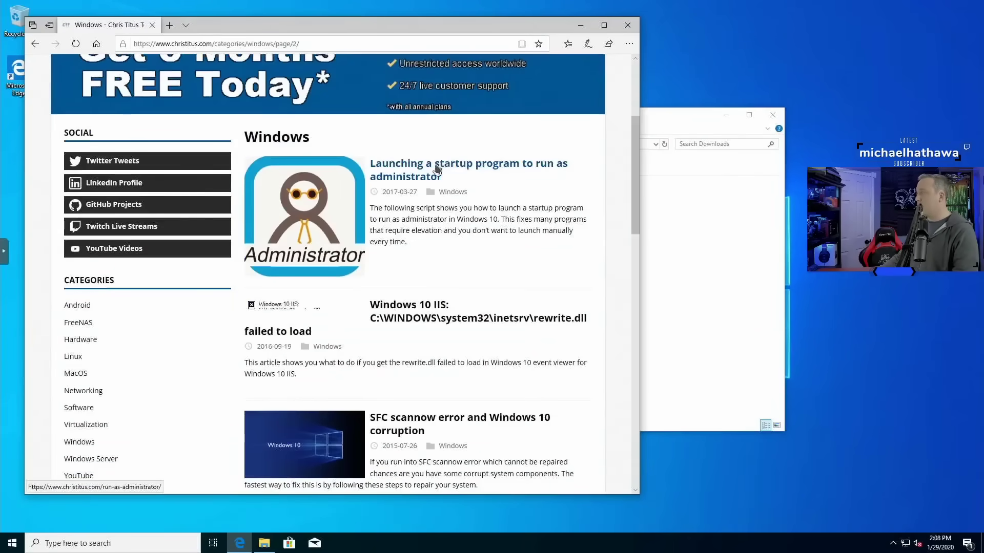
click(437, 169)
- Copy the article's three-line VBScript and close Edge
scroll(337, 365, down, 4)
drag(162, 354, 73, 332)
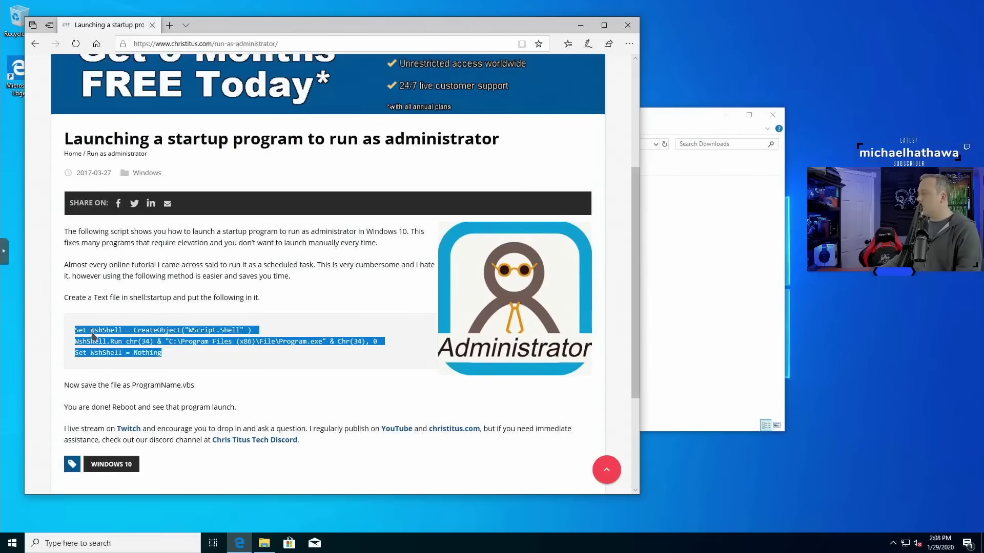
right_click(93, 336)
click(111, 343)
click(627, 24)
- Open Notepad and paste the copied VBScript into it
click(125, 545)
text(note)
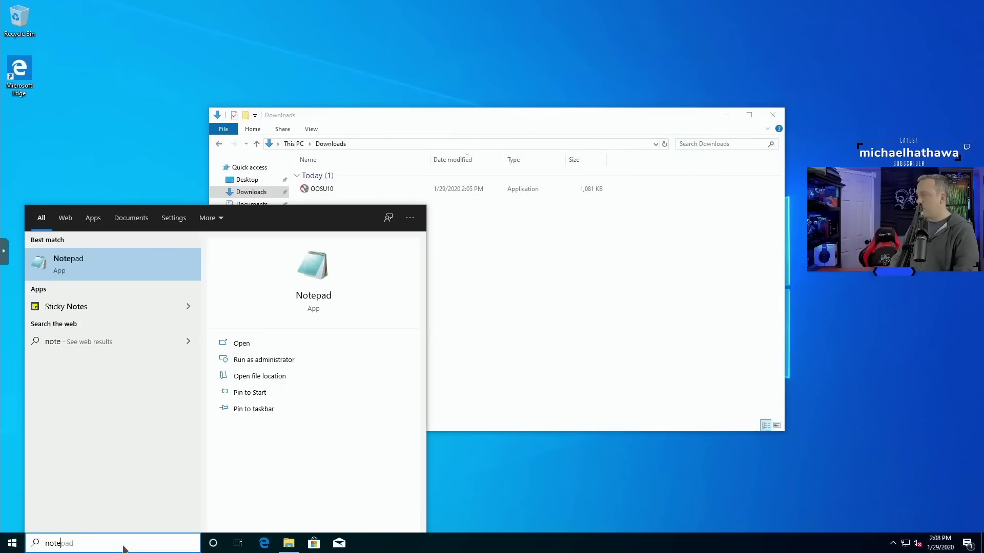
key(Return)
key(ctrl+v)
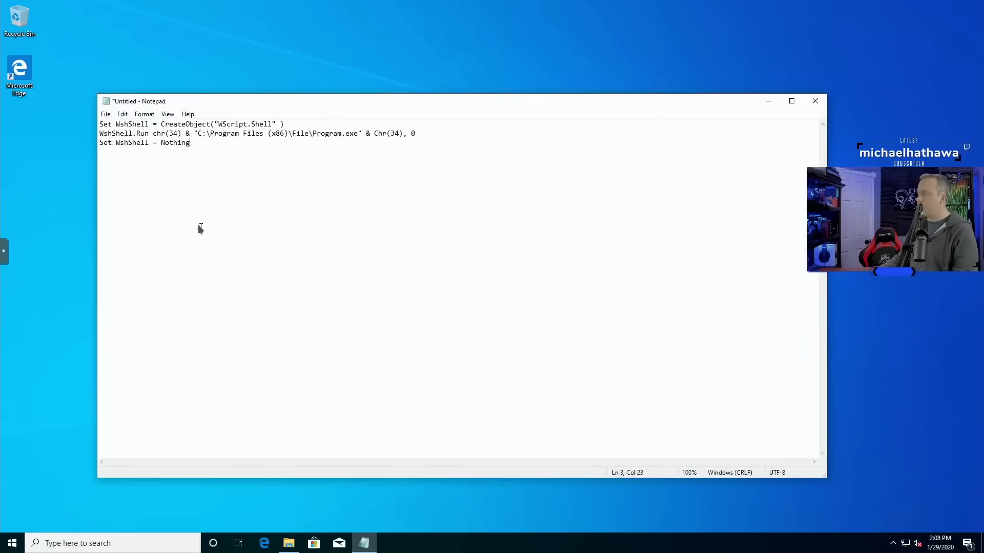
- Save the script as oosu-elevated.vbs in Downloads with file type All Files
click(105, 113)
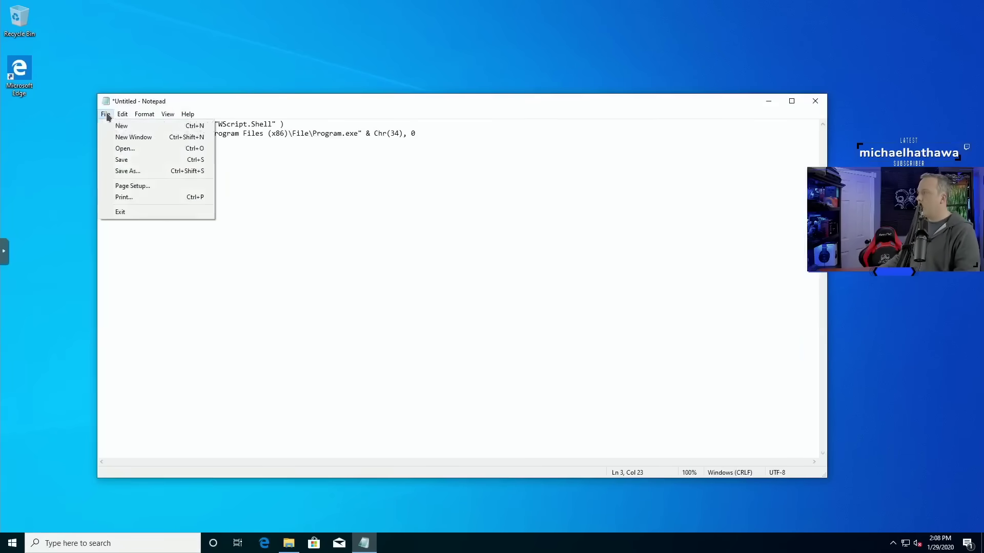
click(135, 172)
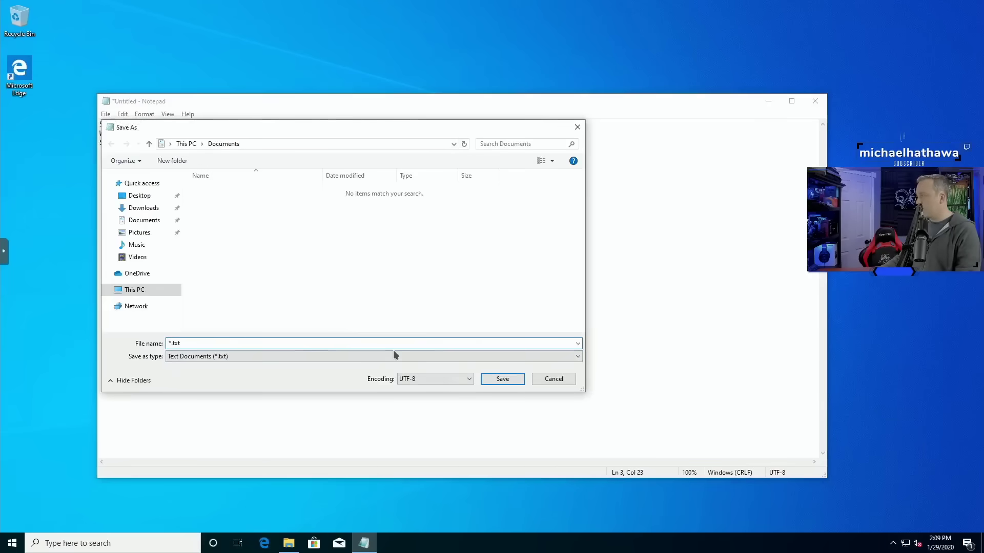
click(392, 353)
click(186, 373)
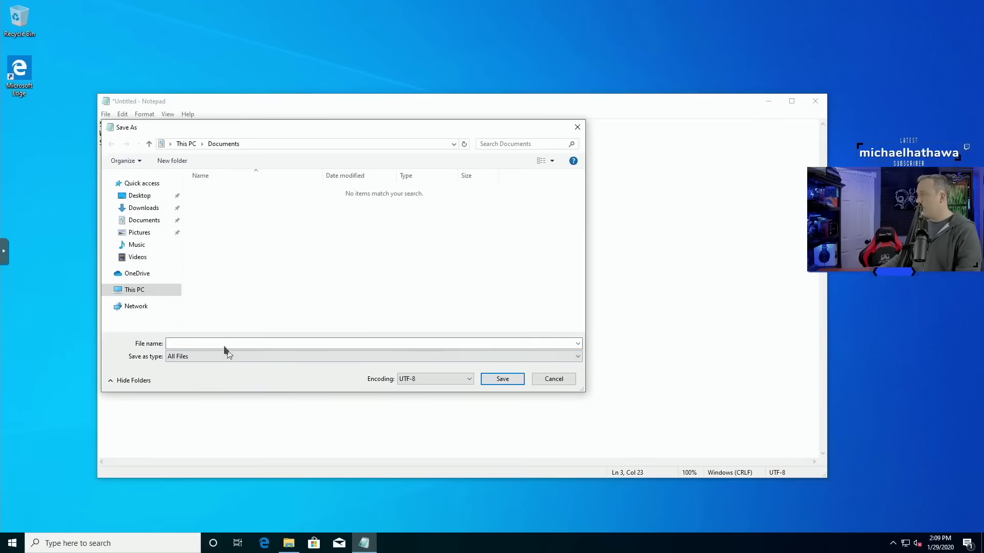
click(146, 208)
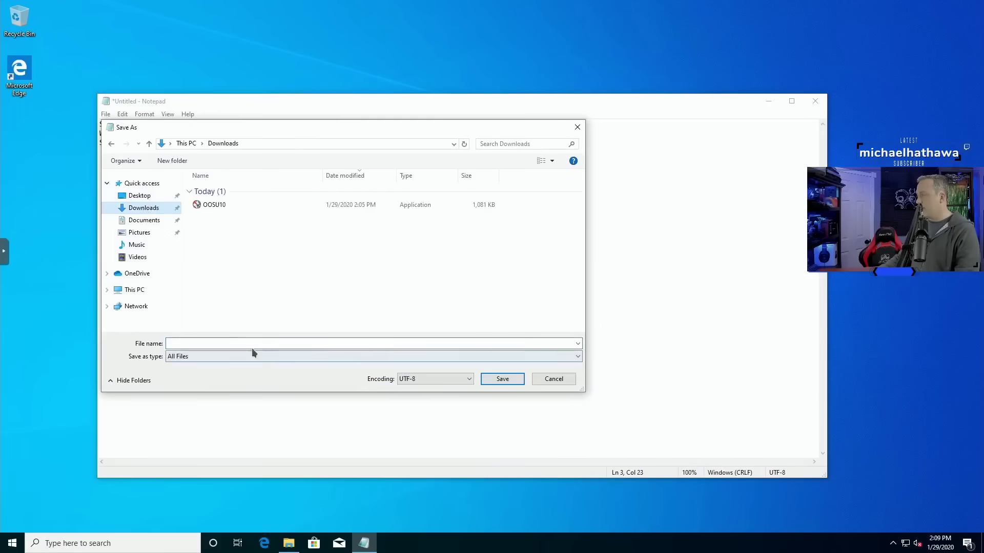
click(229, 343)
text(oosu)
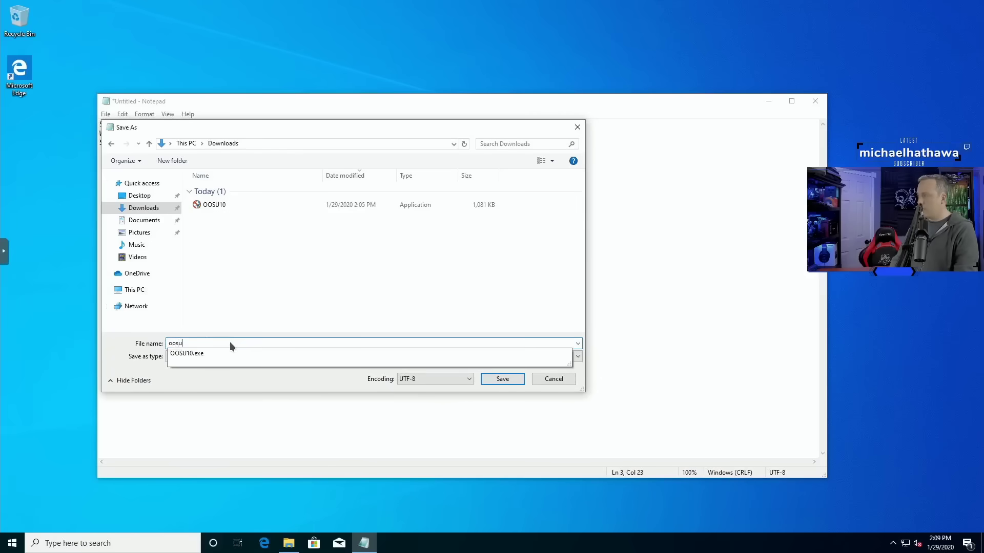
text(-elevated.vbs)
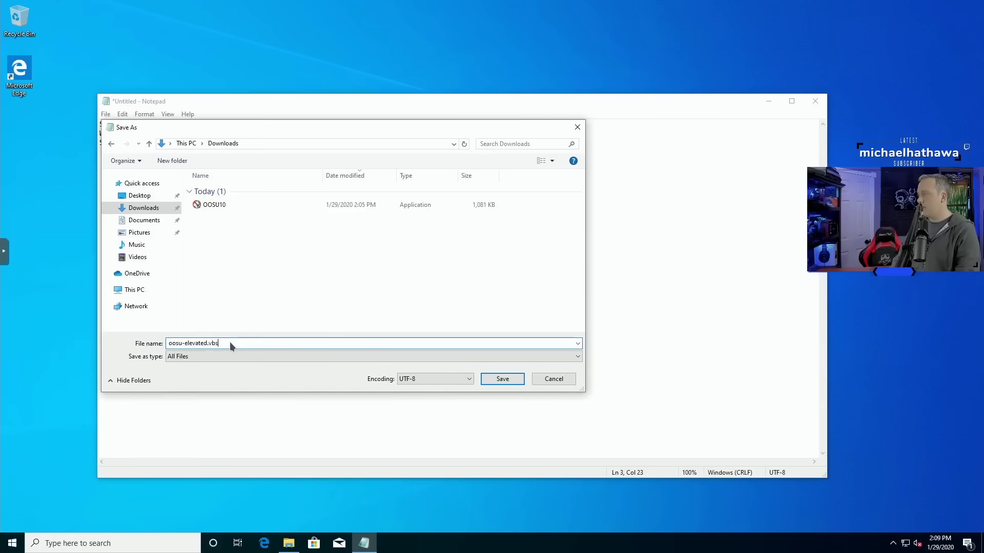
key(Return)
- Bring Downloads forward, select oosu-elevated, and save the latest changes with Ctrl+S
click(815, 101)
click(326, 202)
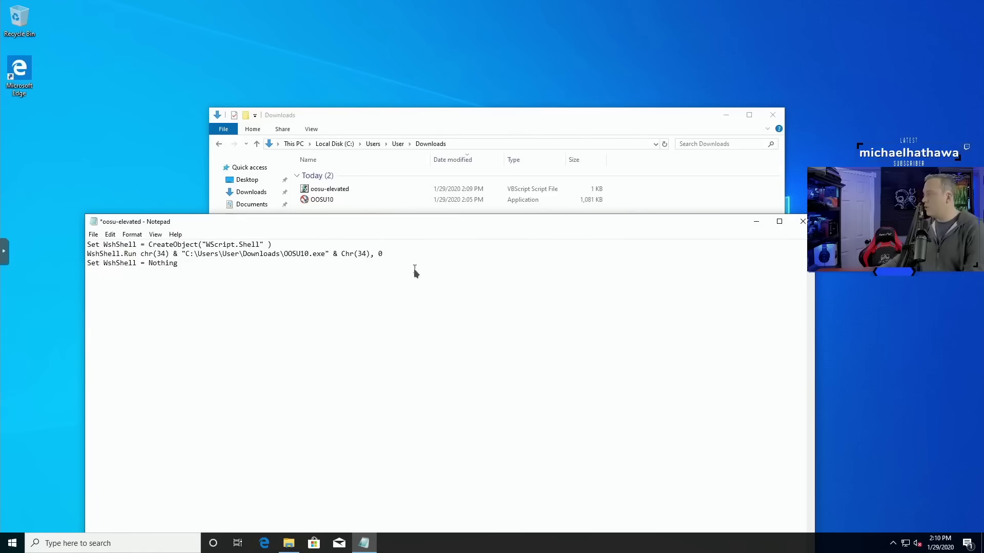
key(ctrl+s)
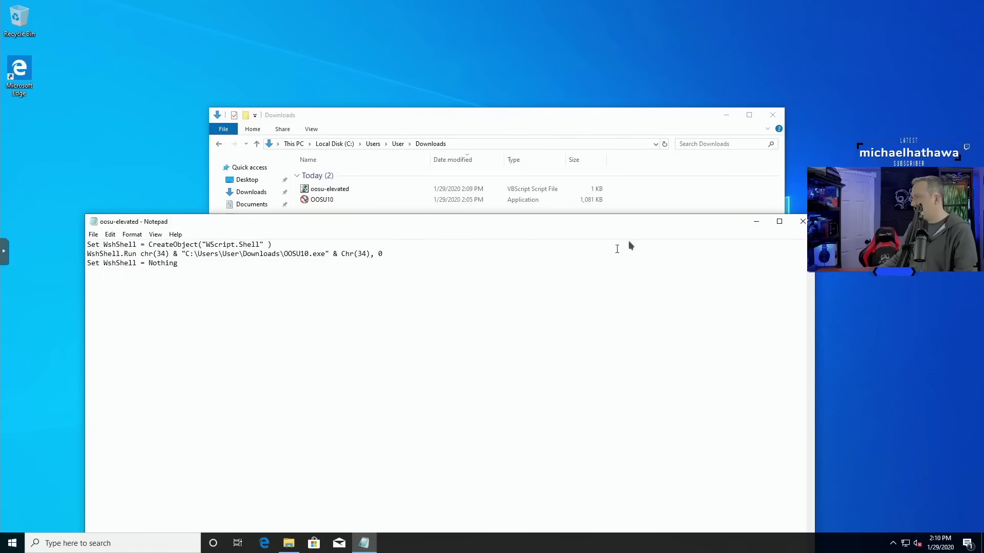
- Close the script file and launch OOSU10 from Downloads with administrator rights
click(802, 223)
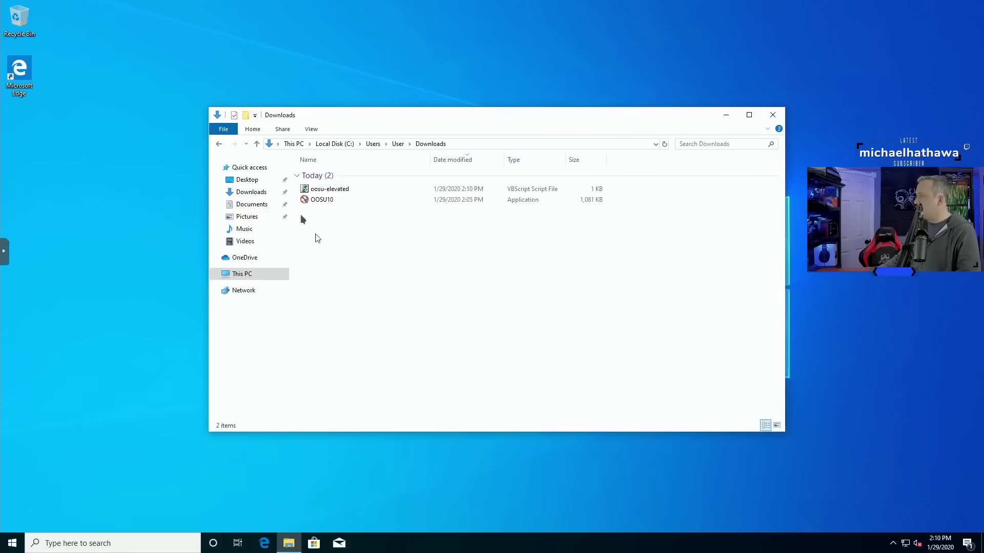
click(320, 194)
double_click(320, 194)
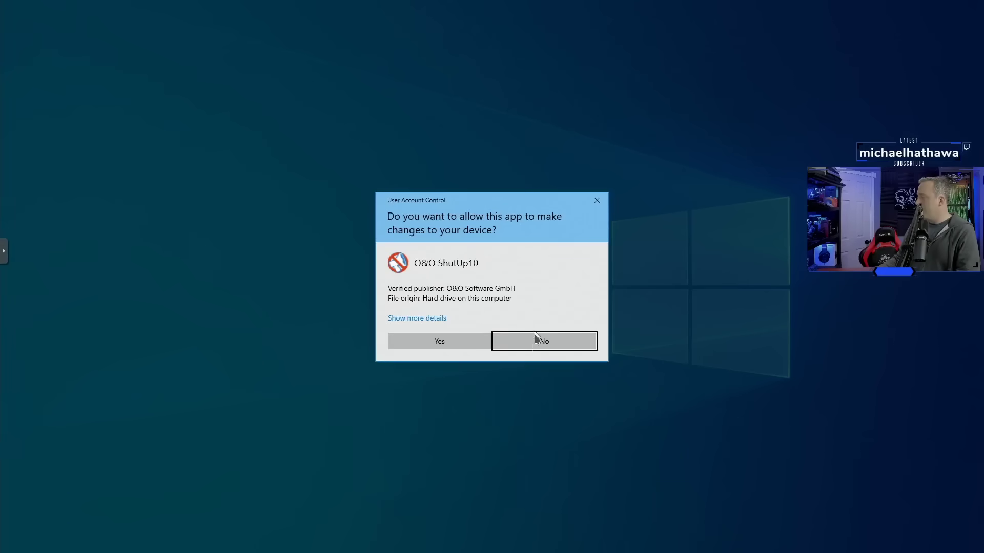
click(438, 334)
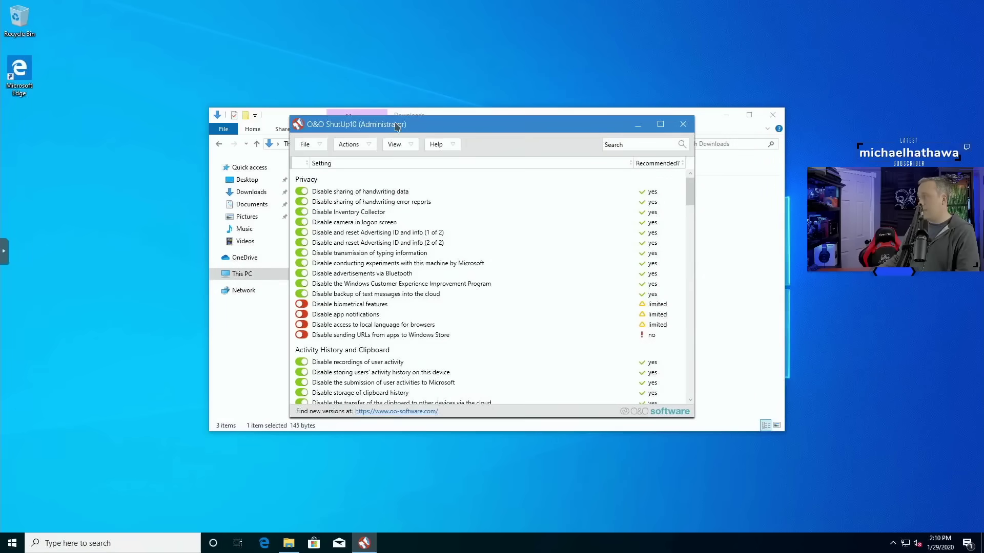
- Close O&O ShutUp10, confirm the exit, and maximize Task Scheduler
click(684, 129)
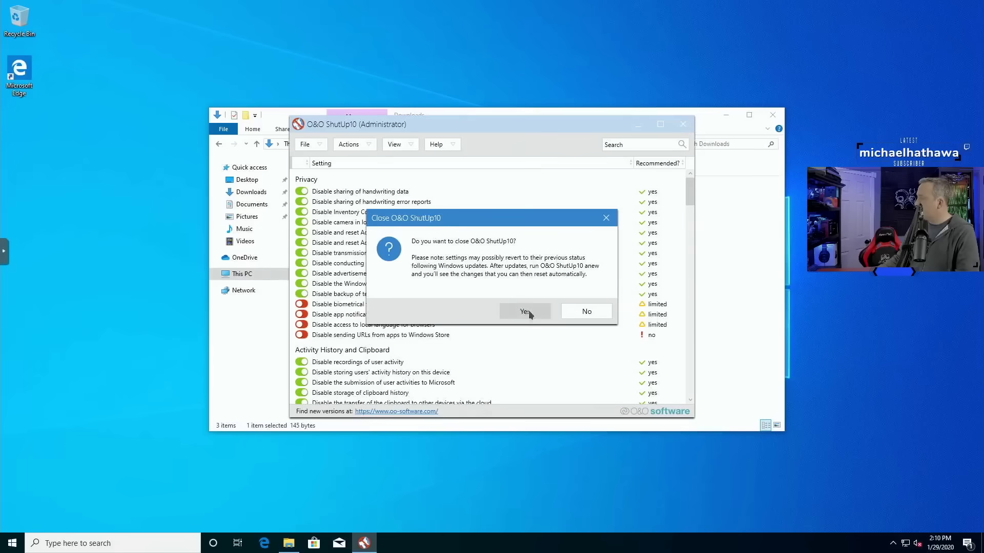
click(528, 310)
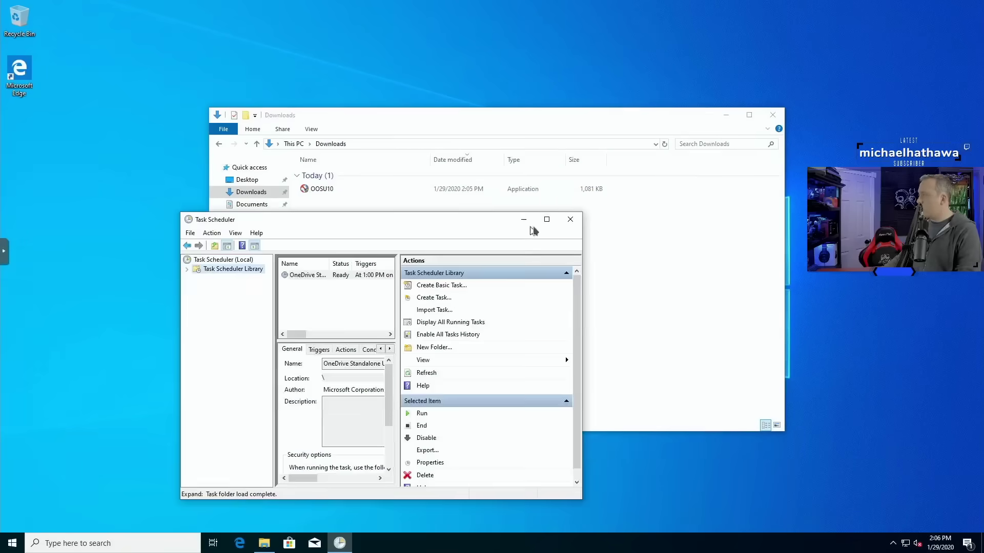
click(542, 220)
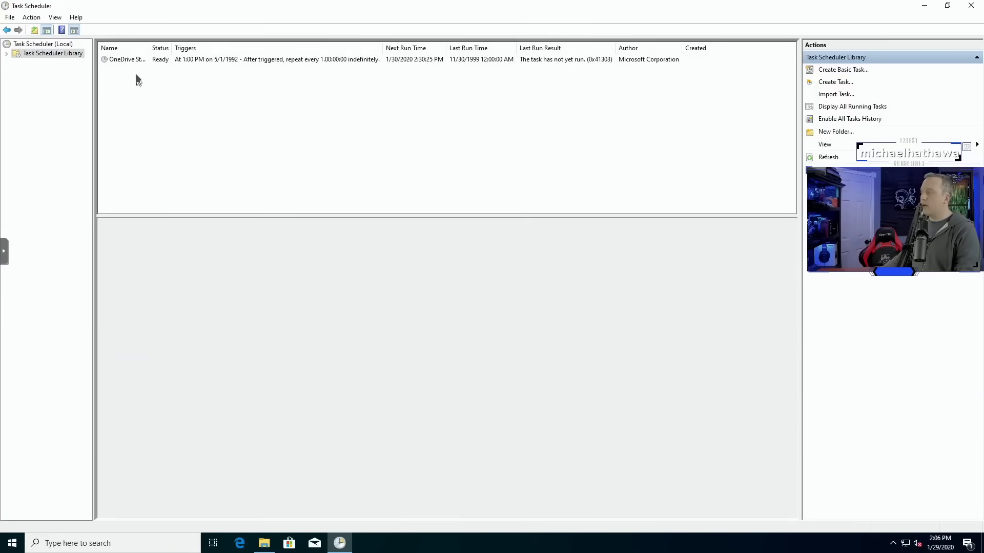
- Delete the OneDrive Standalone Update task and confirm the deletion
click(130, 60)
right_click(128, 60)
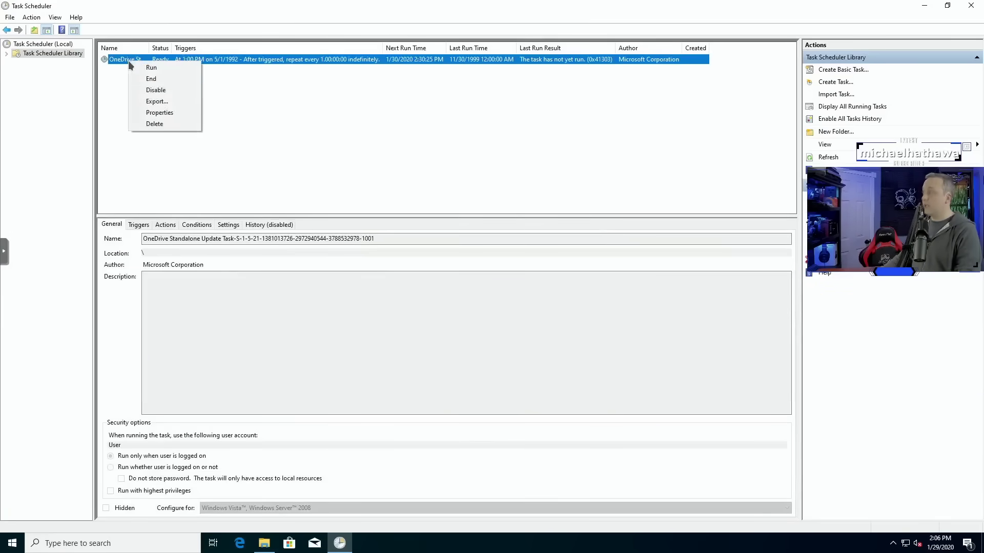
click(154, 123)
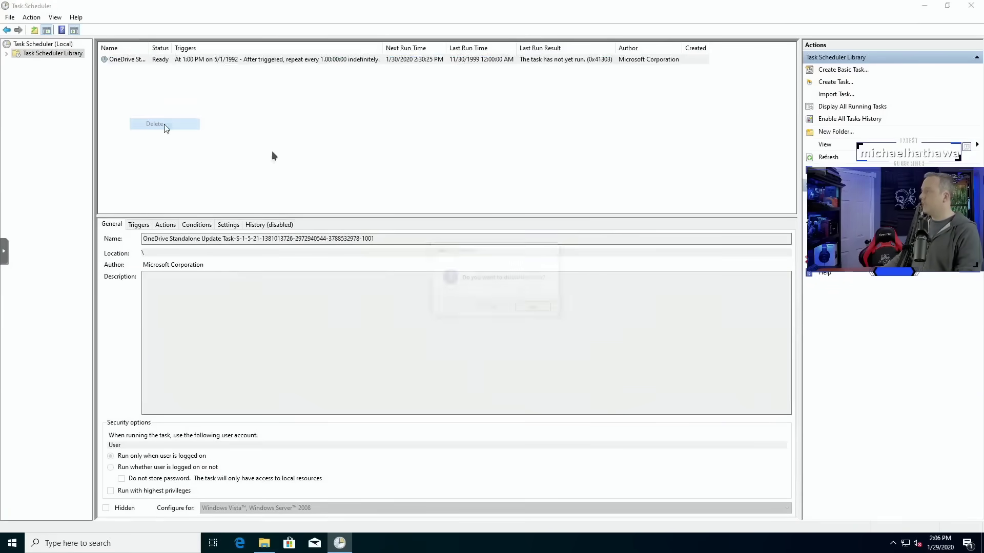
click(493, 308)
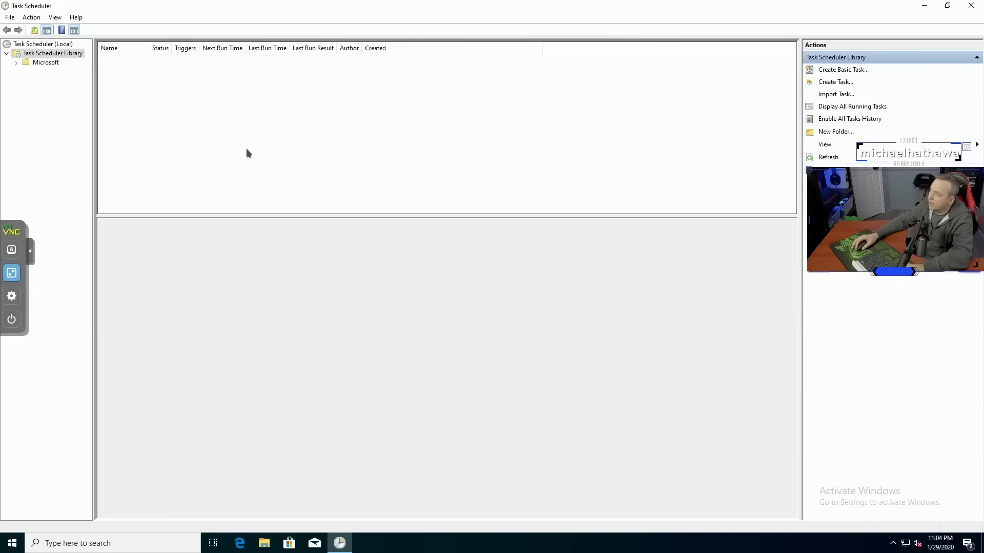
- Start a basic task named ossu that runs one time and starts a program
right_click(158, 84)
click(181, 88)
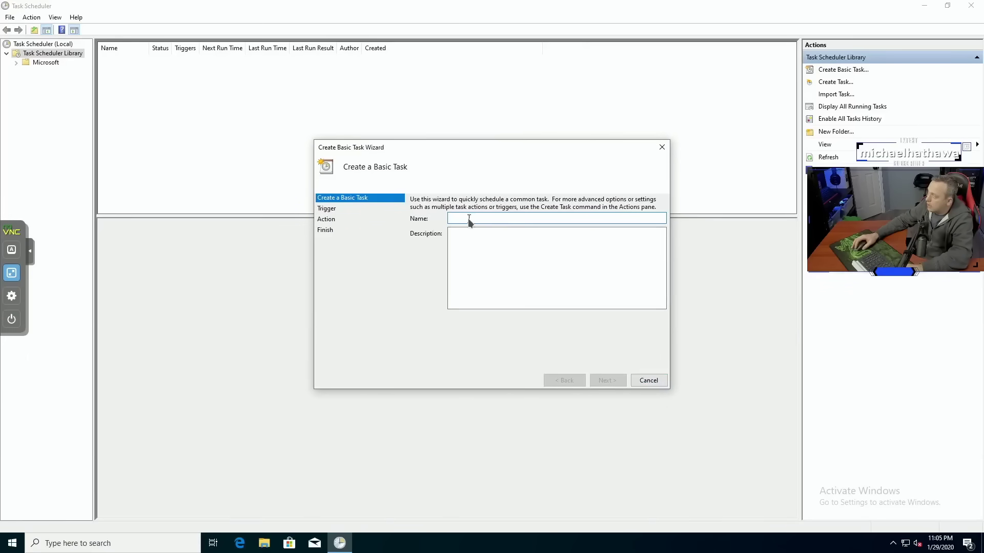
text(ossu)
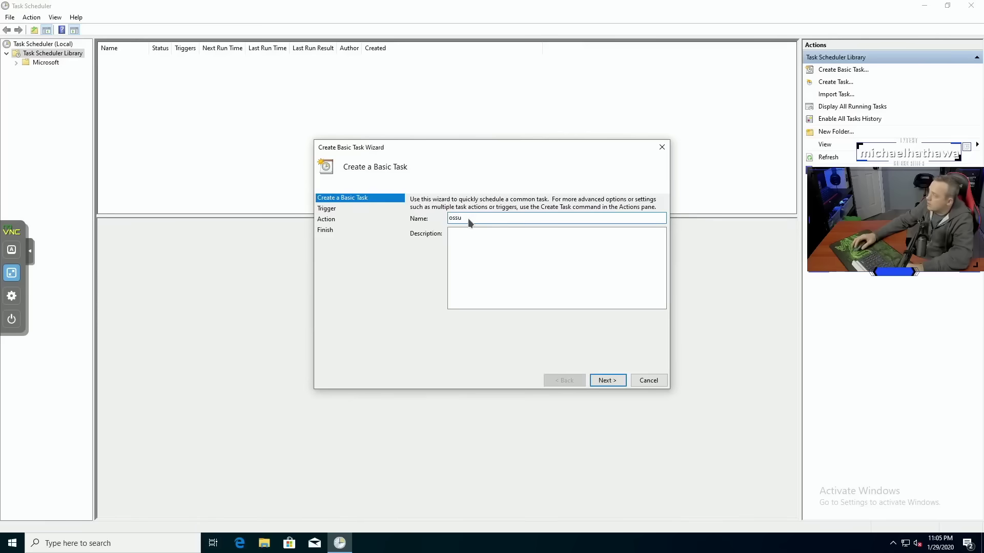
click(613, 383)
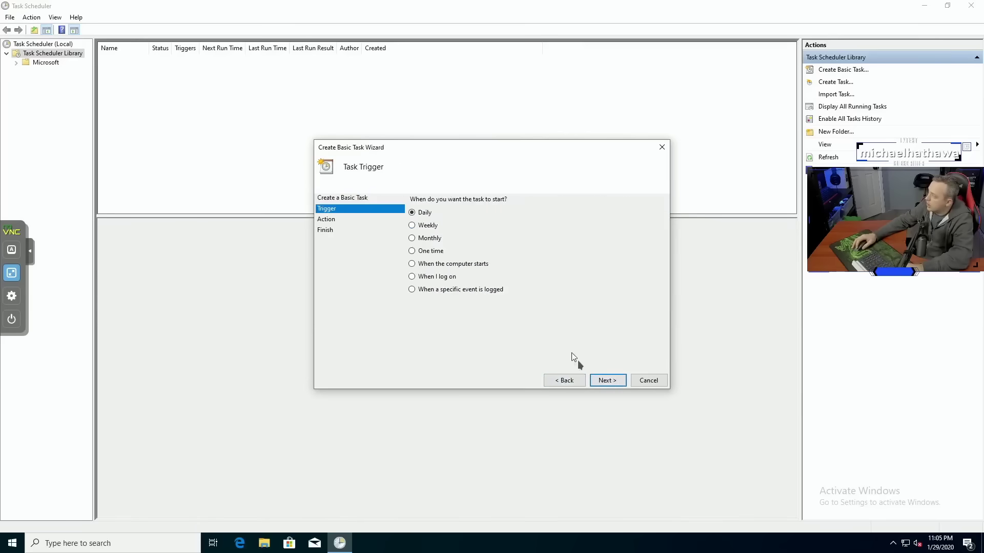
click(433, 251)
click(612, 381)
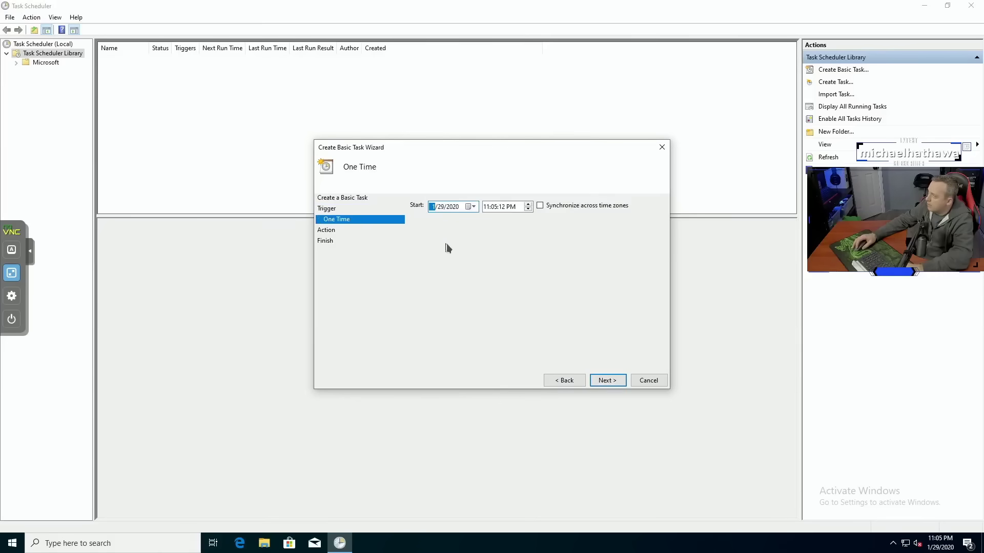
click(610, 381)
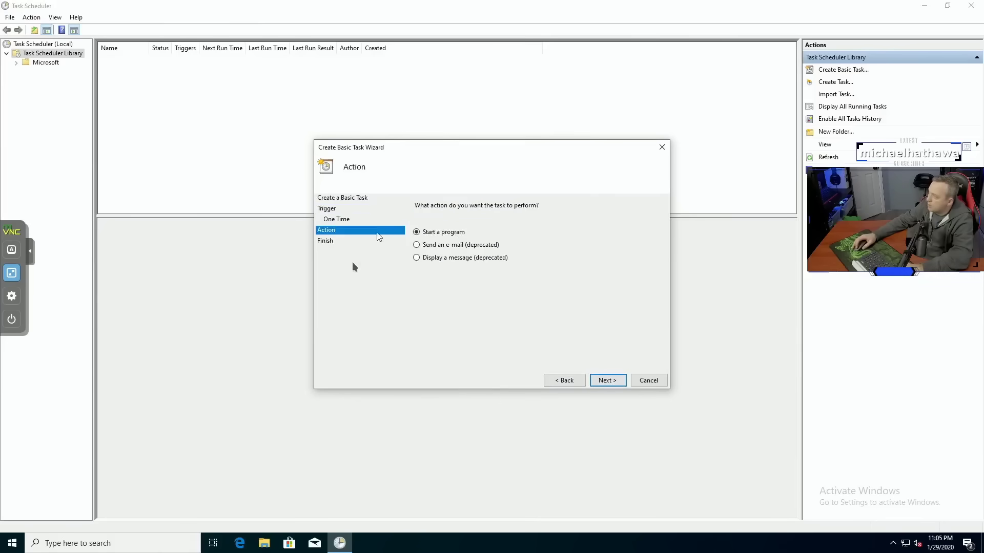
click(618, 380)
- Set oosu-elevated.vbs from Downloads as the program, finish the task, and select it
click(638, 223)
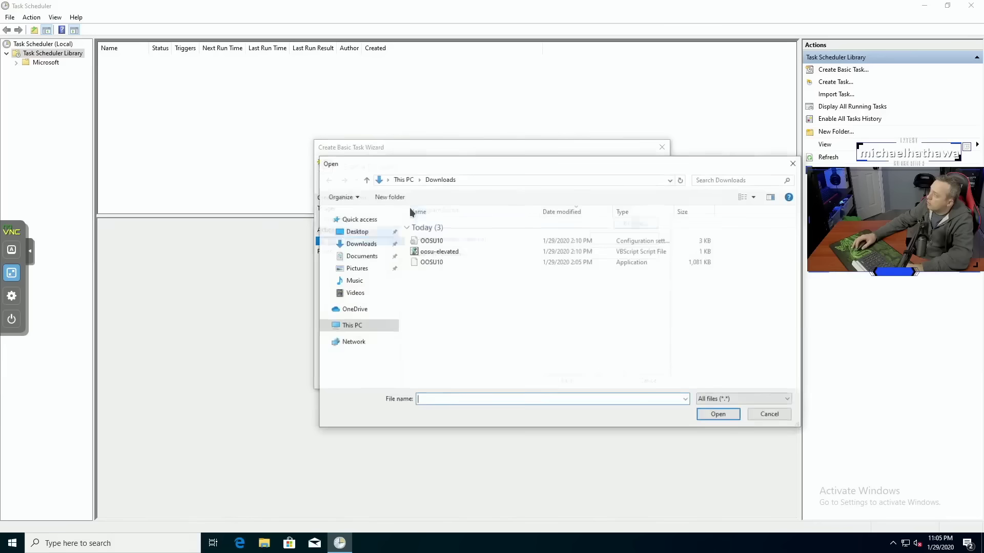
click(425, 251)
click(719, 414)
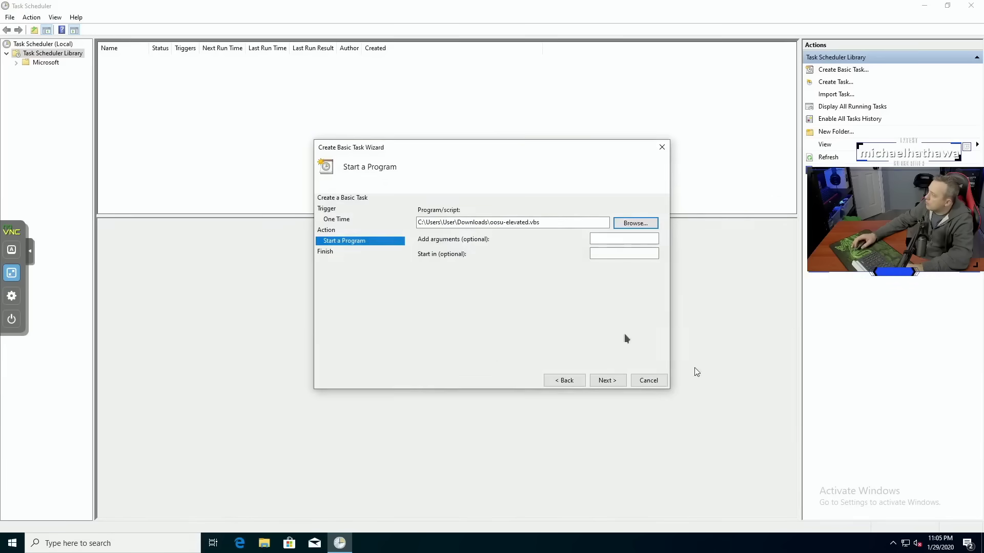
click(614, 382)
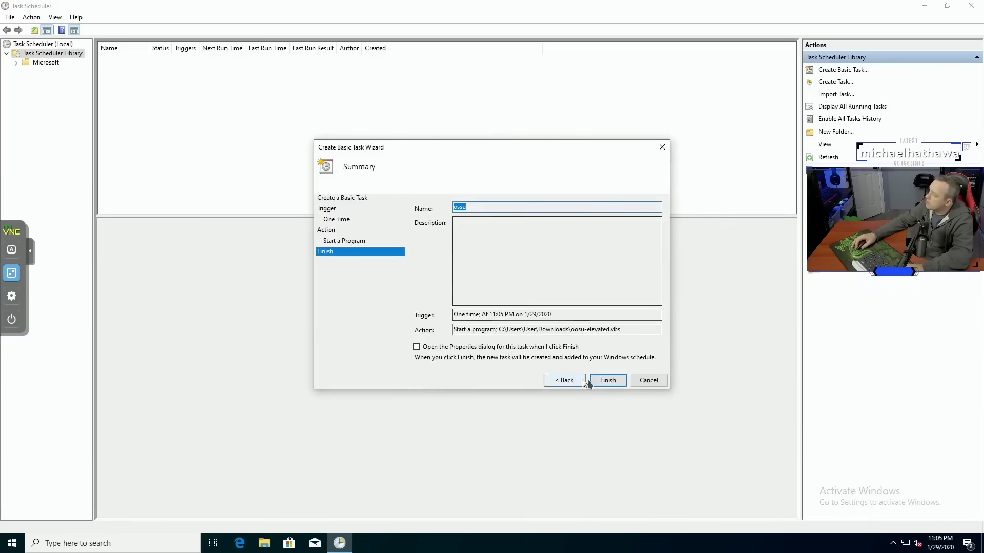
click(607, 381)
click(453, 158)
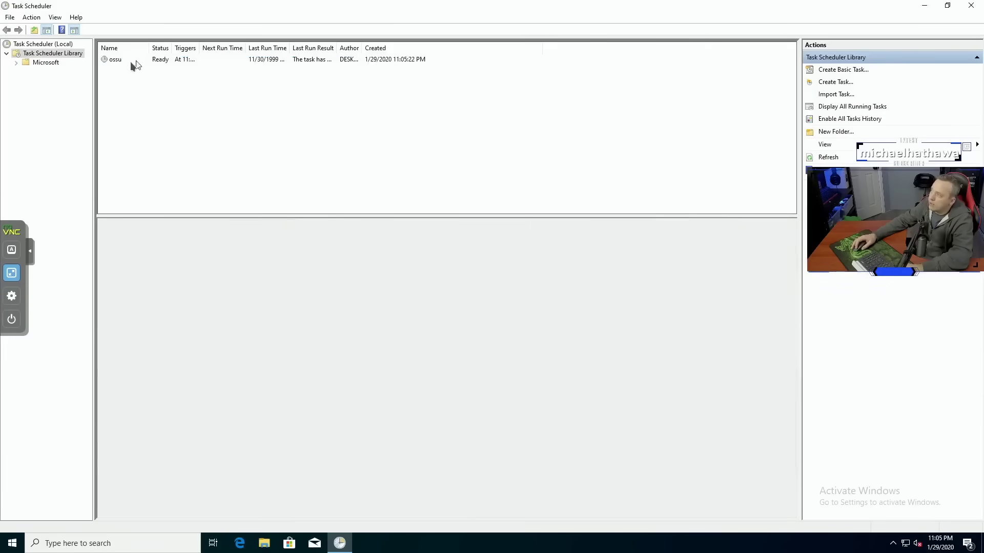
click(116, 62)
- Run the ossu task immediately from its context menu
right_click(118, 60)
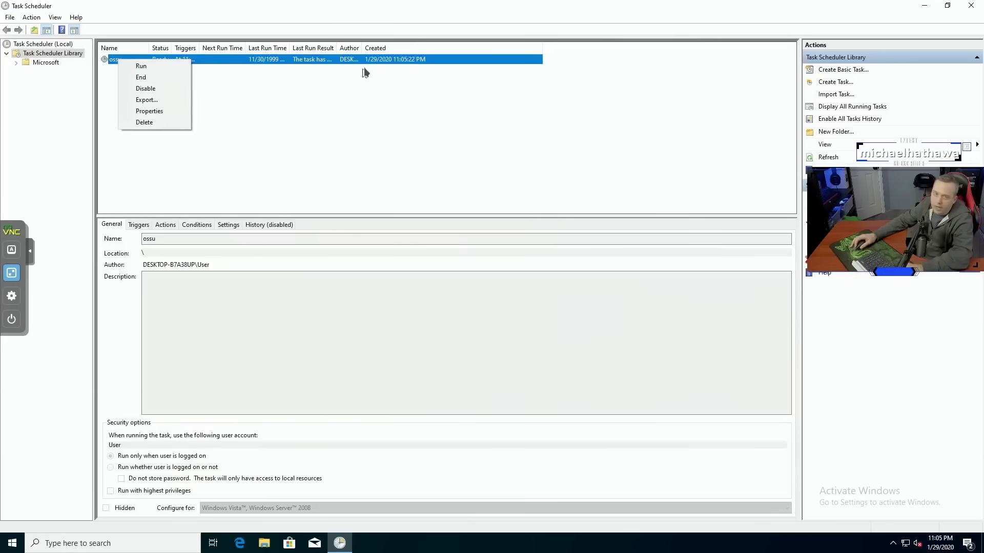
click(148, 66)
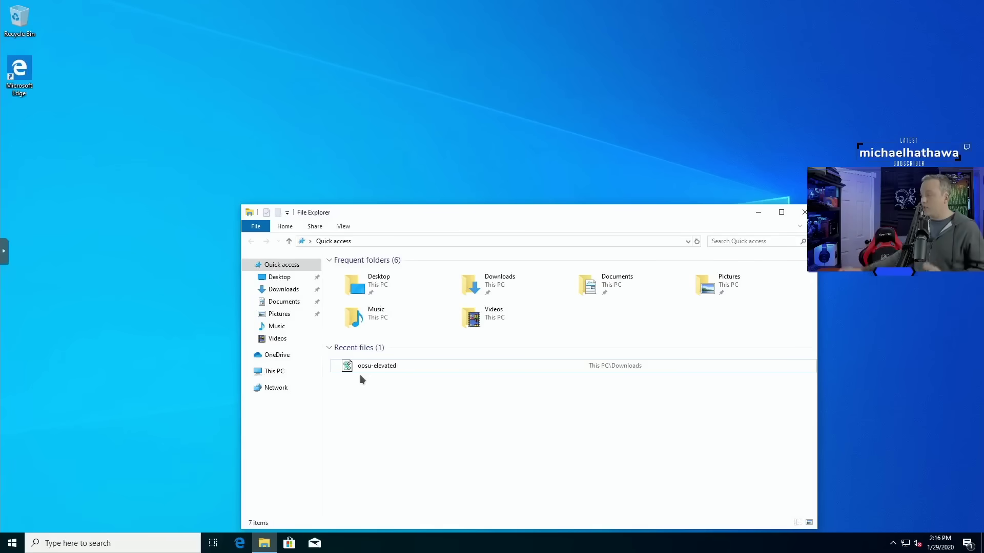
- Close File Explorer, then go through User Accounts to the User Account Control settings link
click(805, 212)
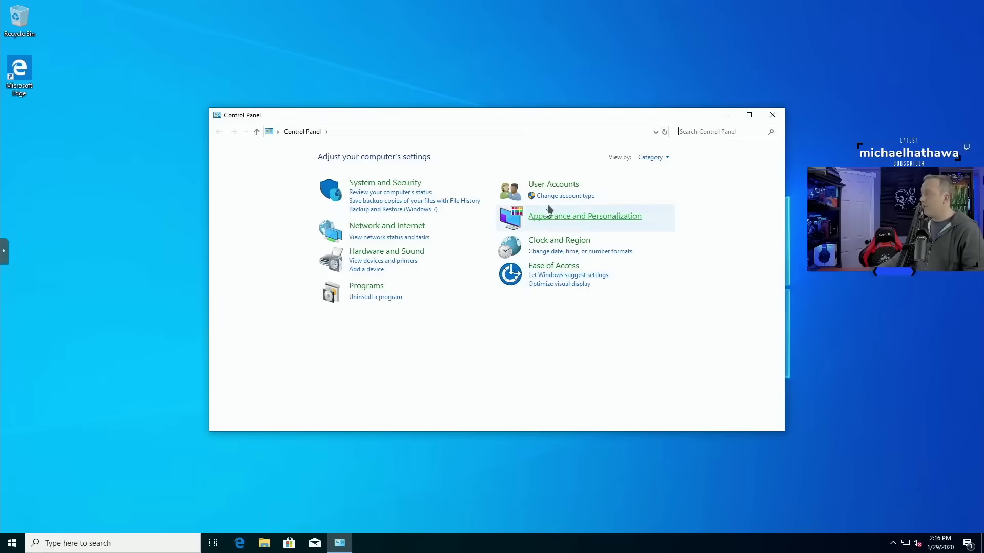
click(557, 185)
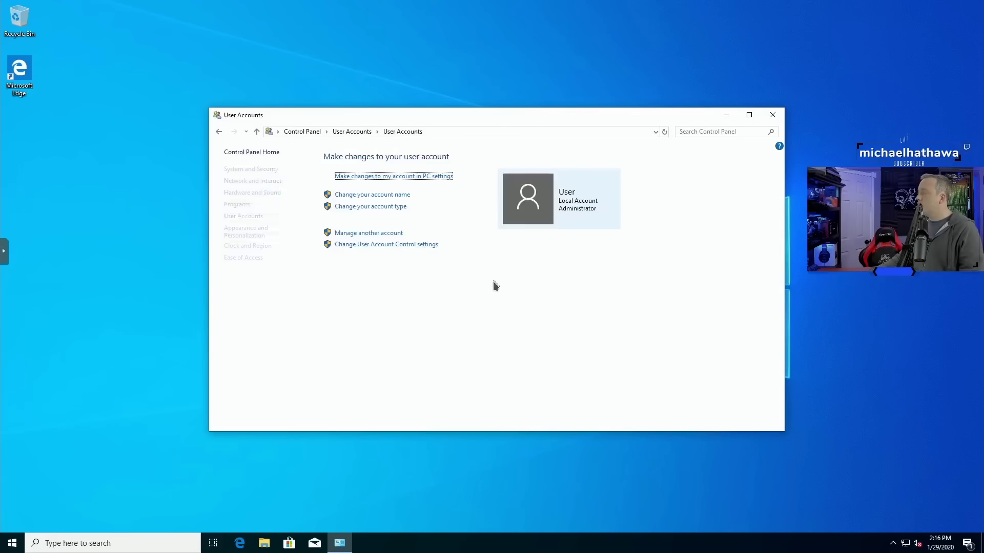
click(404, 247)
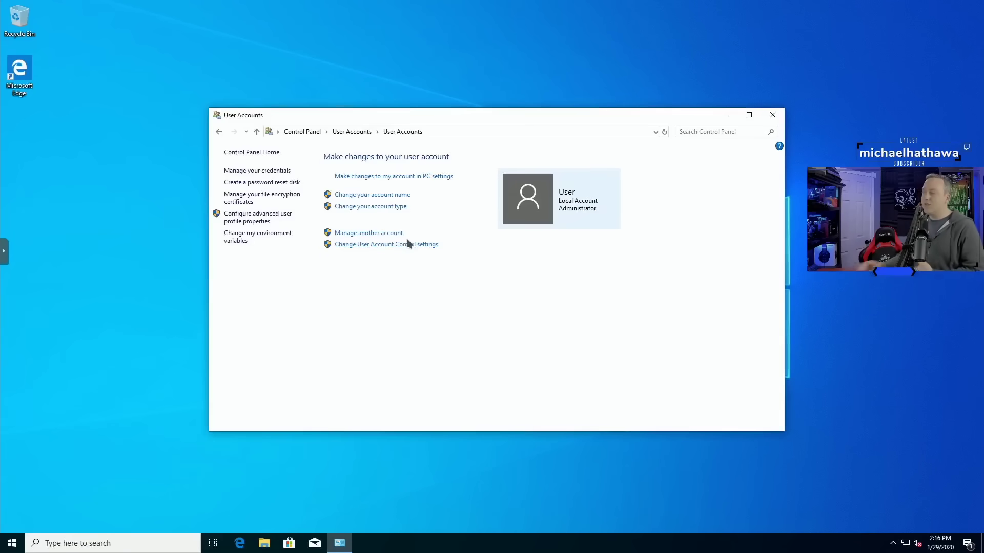